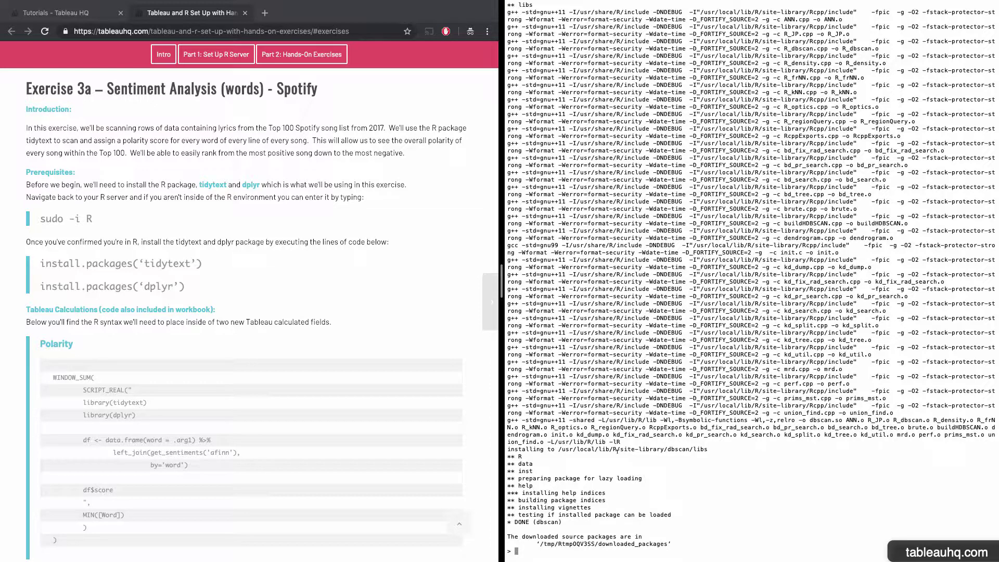
Run install.packages('tidytext'), then reuse the command to run install.packages('dplyr') at the R prompt.
type("install.packages('tidytext')")
key("Return")
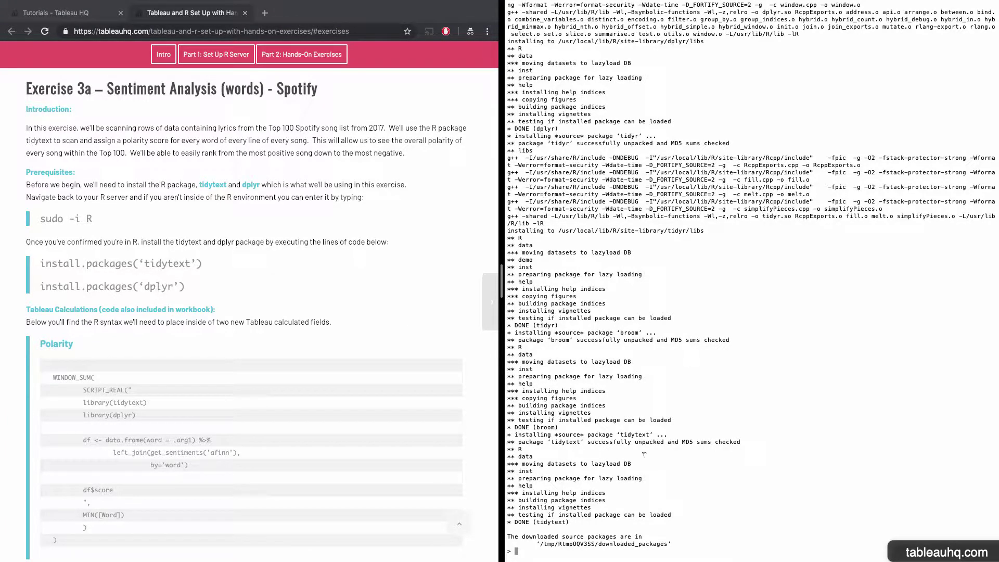
key("Up")
key("Left")
key("Left")
key("BackSpace")
key("BackSpace")
key("BackSpace")
key("BackSpace")
key("BackSpace")
key("BackSpace")
key("BackSpace")
key("BackSpace")
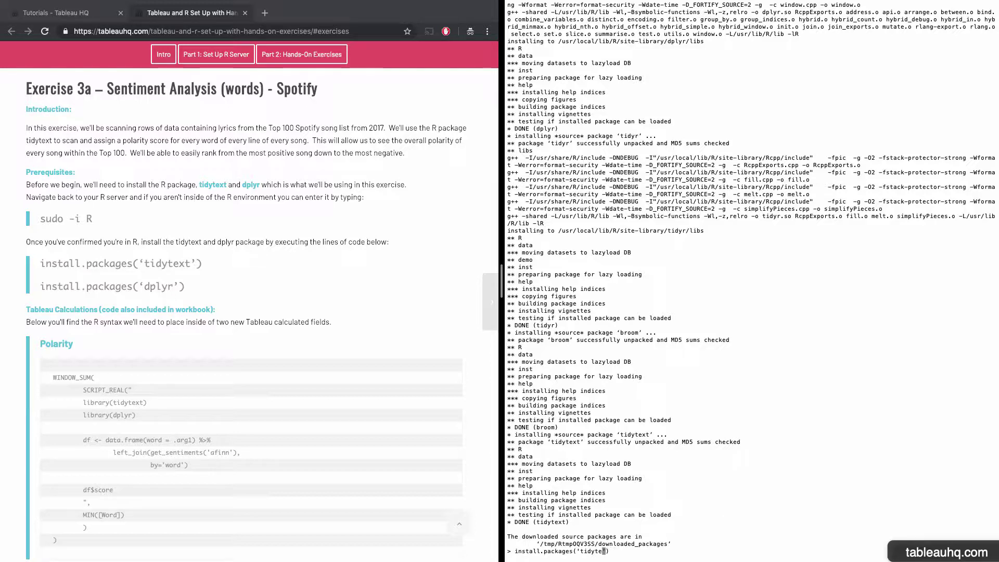
type("dplyr")
key("Return")
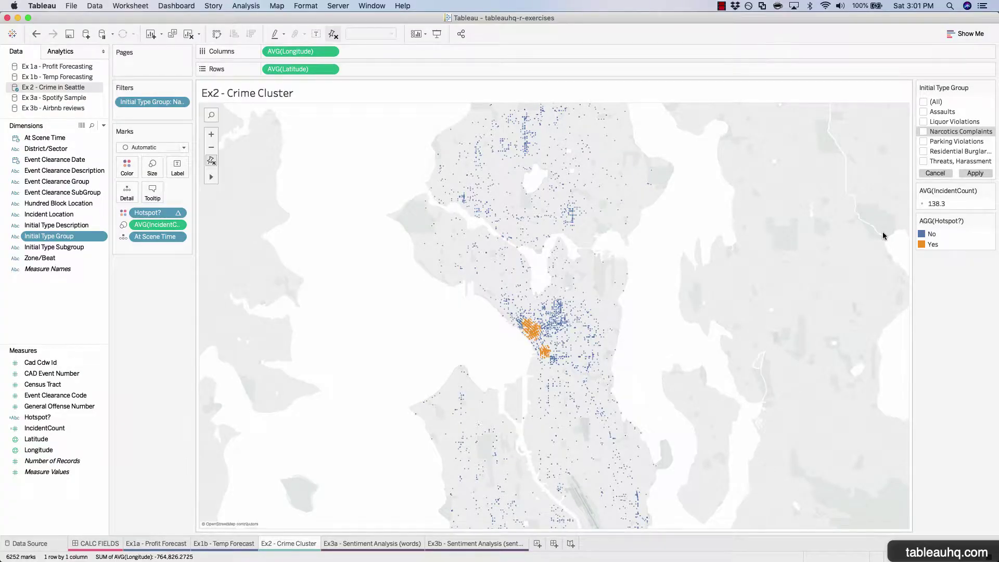
Switch to the Ex3a - Sentiment Analysis (words) sheet using the Ex 3a - Spotify Sample data source.
mouse_move(595, 349)
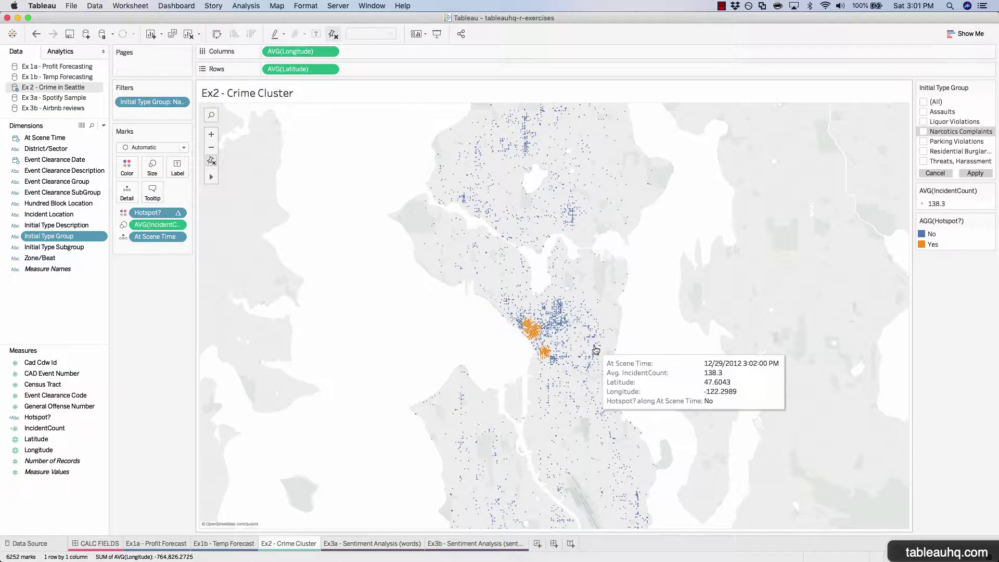
left_click(349, 544)
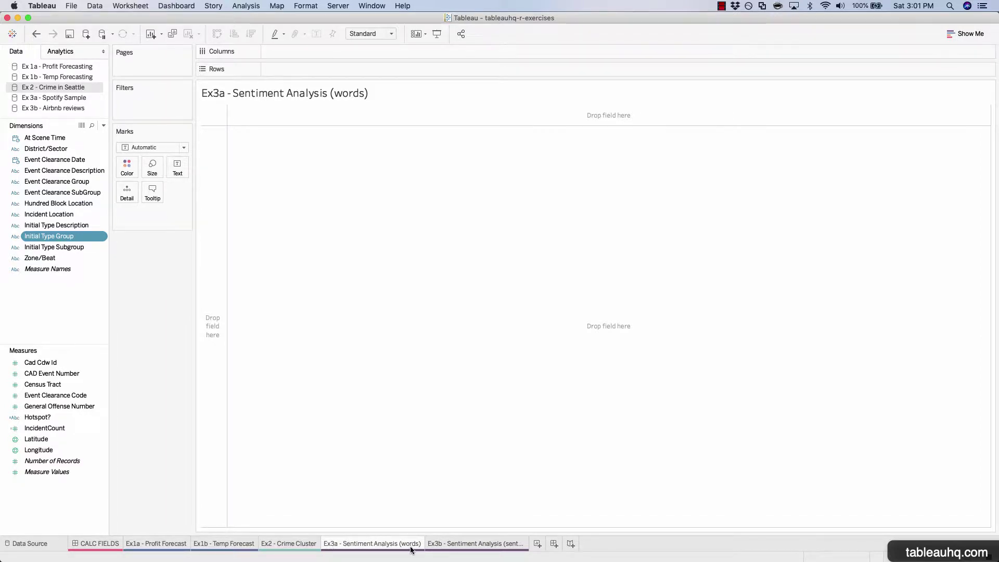
left_click(60, 97)
left_click(48, 139)
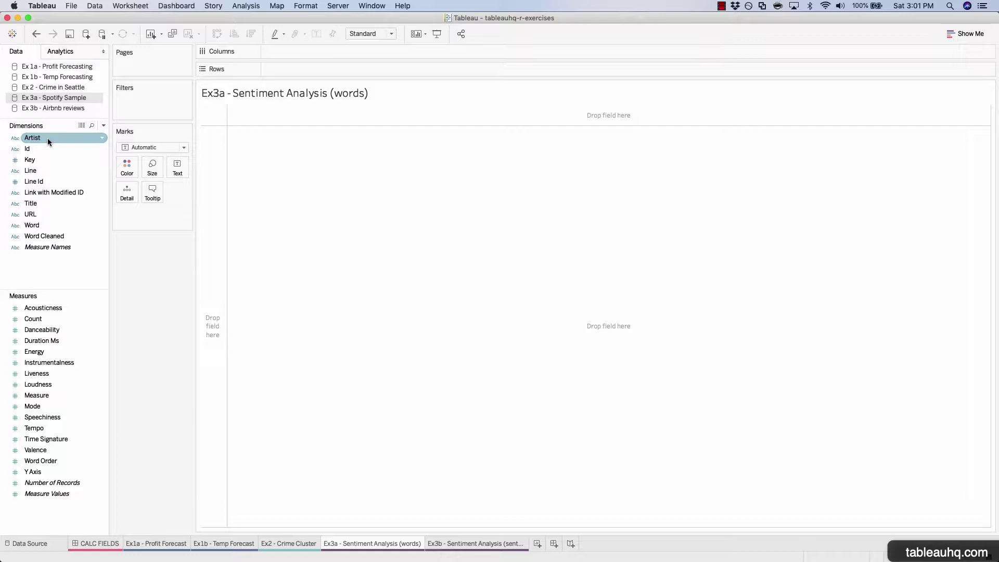
Put Artist, Title, Line and Word on Rows, adding all members at each warning.
left_click_drag(48, 138, 284, 69)
left_click_drag(51, 202, 357, 72)
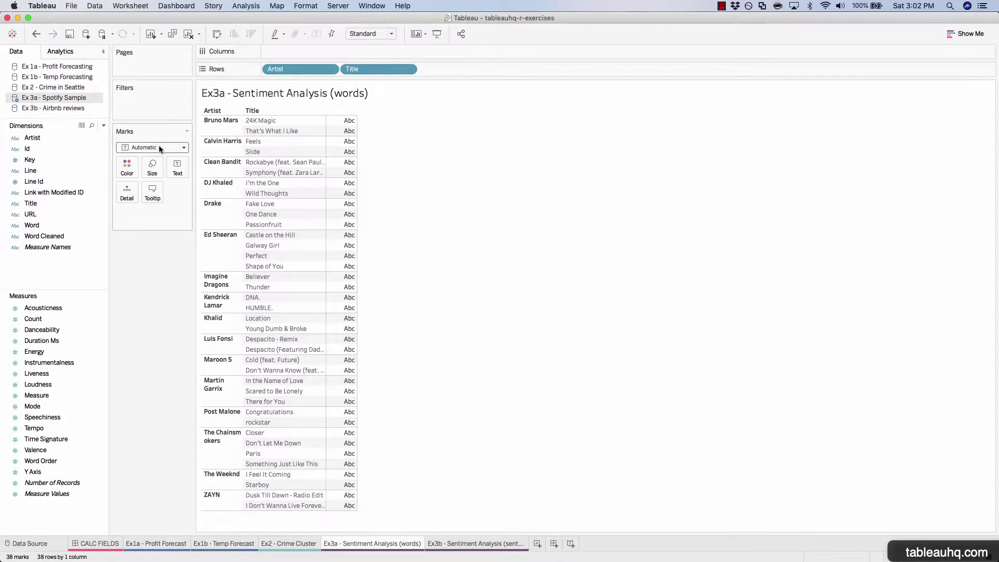
left_click_drag(30, 170, 458, 70)
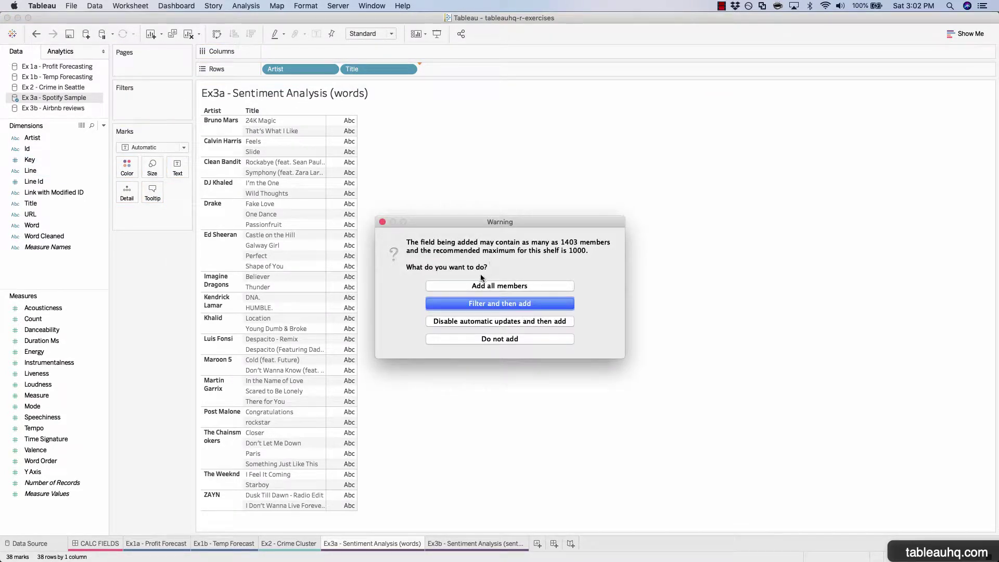
left_click(476, 285)
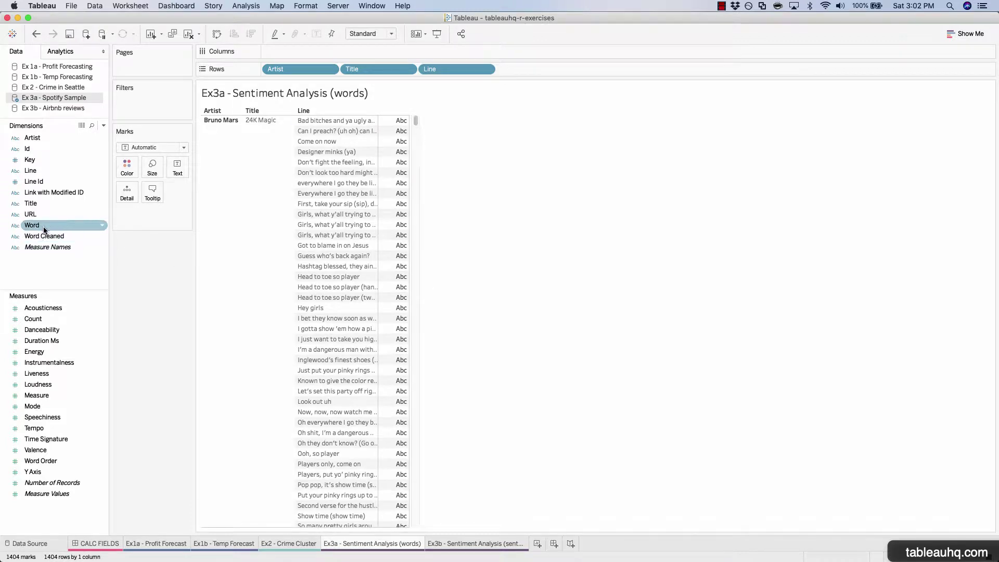
left_click_drag(45, 230, 522, 70)
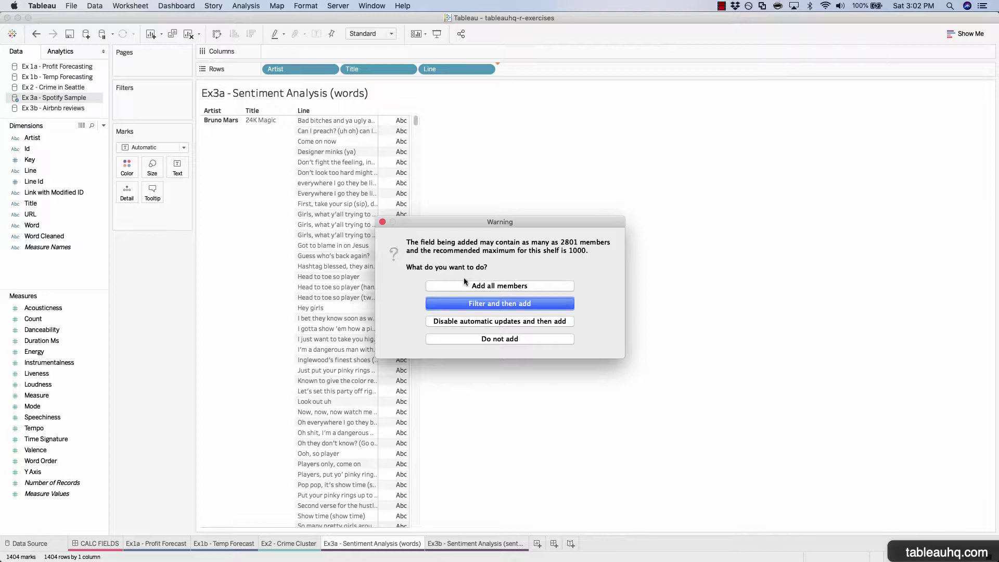
left_click(460, 286)
scroll(370, 256, "down", 3)
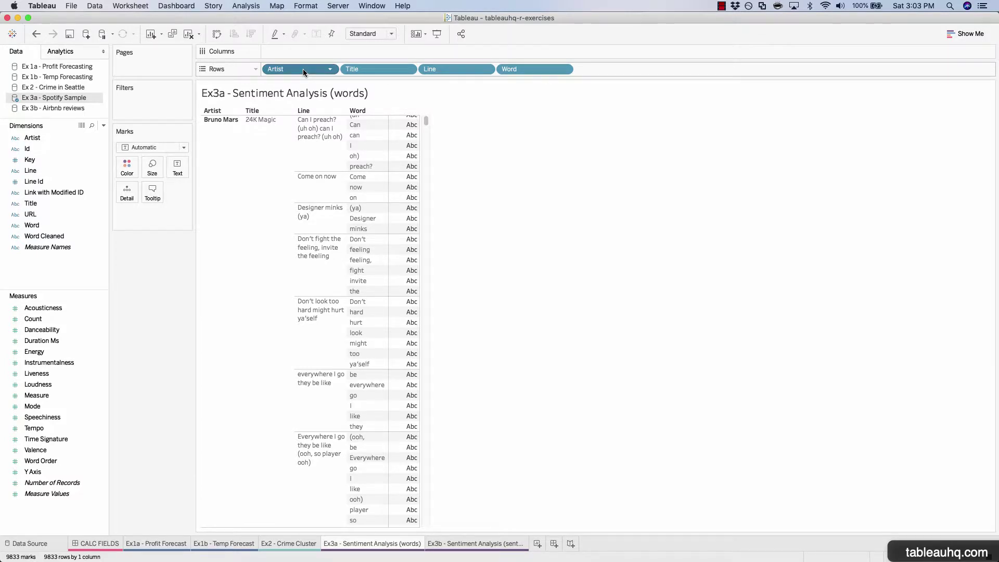
Remove Artist and Line from Rows, leaving Title and Word, and select the 24K Magic row.
left_click_drag(303, 68, 125, 302)
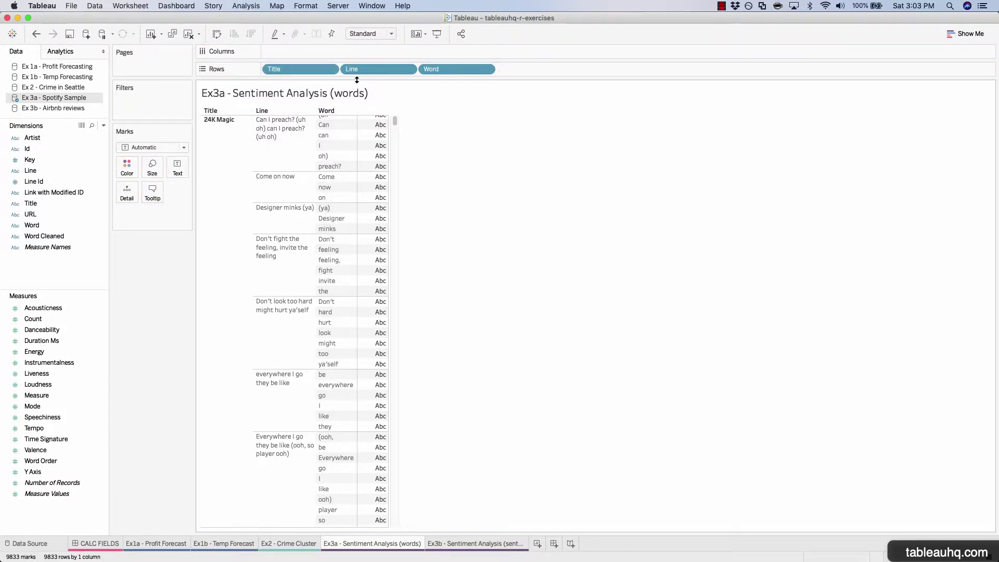
left_click_drag(359, 70, 152, 322)
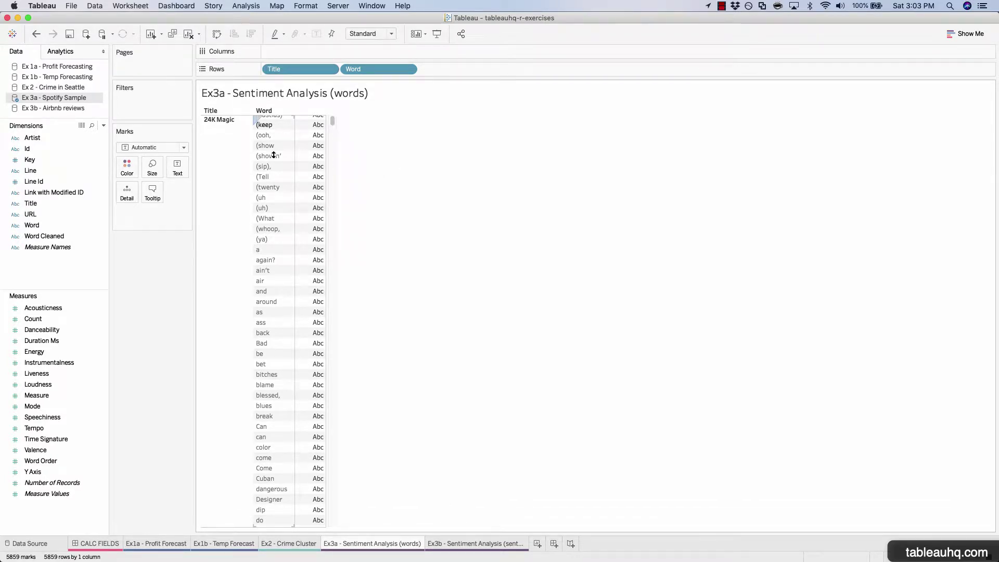
left_click(220, 142)
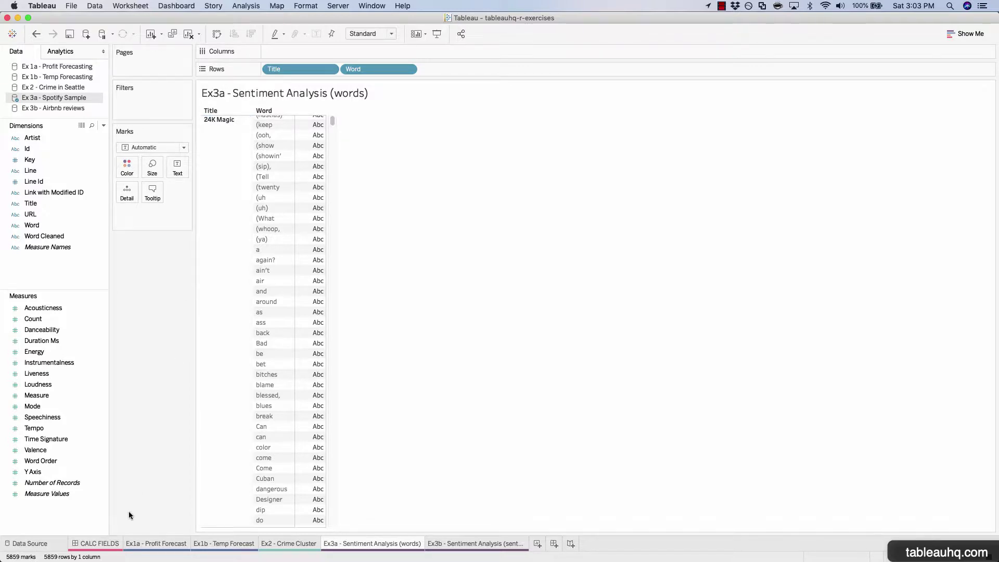
Copy the Exercise 3a Polarity formula text from the CALC FIELDS dashboard.
left_click(102, 546)
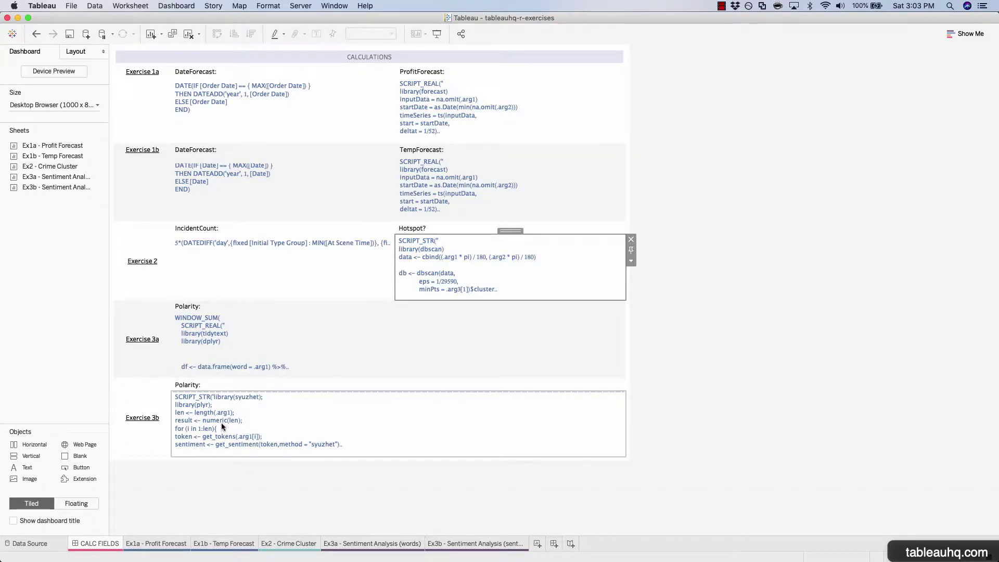
left_click(214, 338)
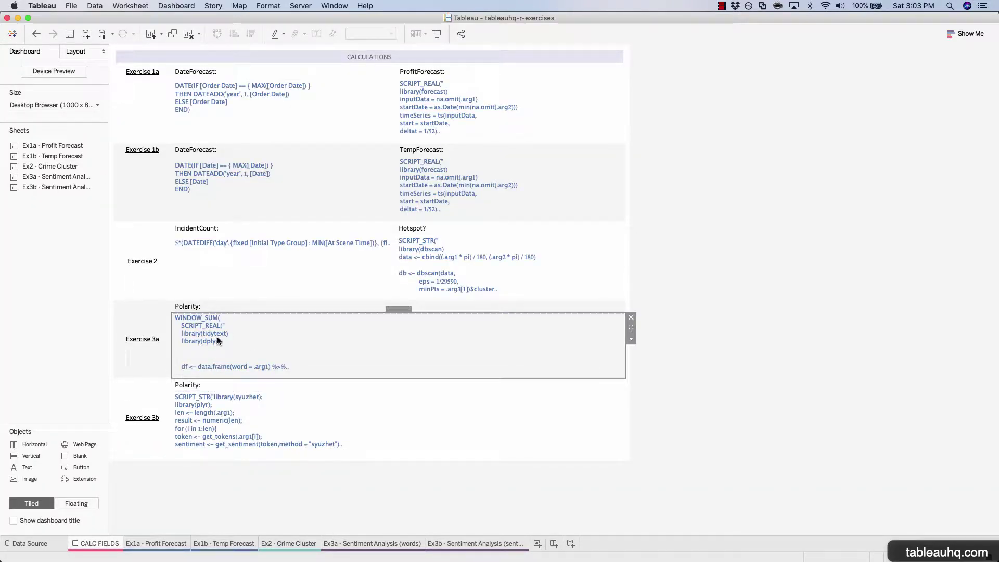
double_click(217, 339)
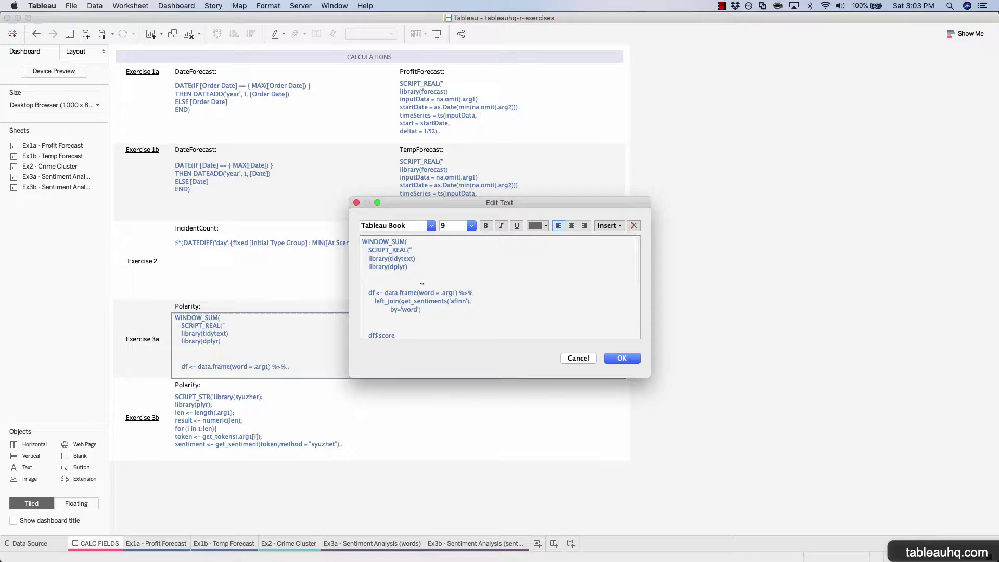
key("super+a")
left_click(578, 358)
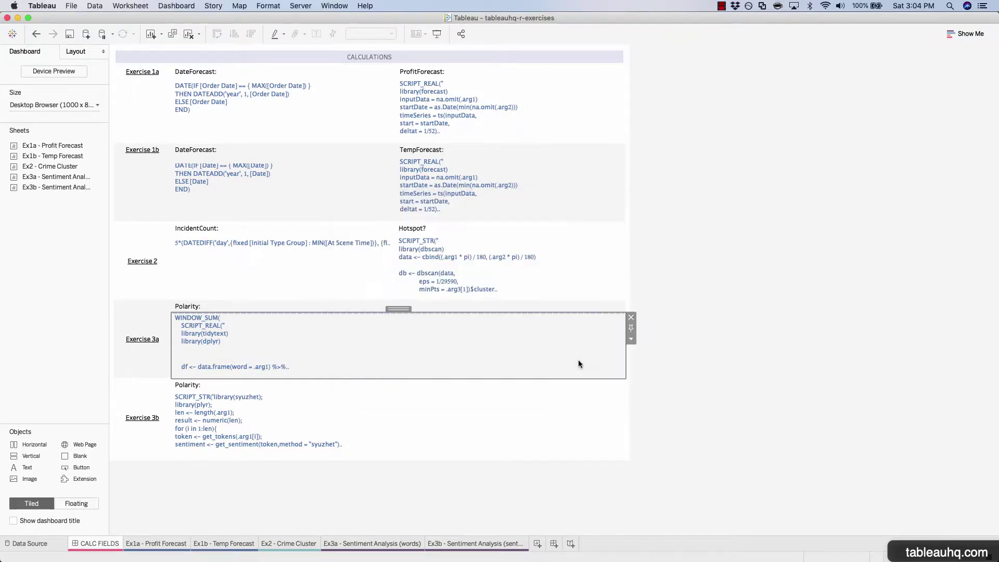
On the Ex3a sheet, create a calculated field named Polarity from the pasted formula.
left_click(448, 544)
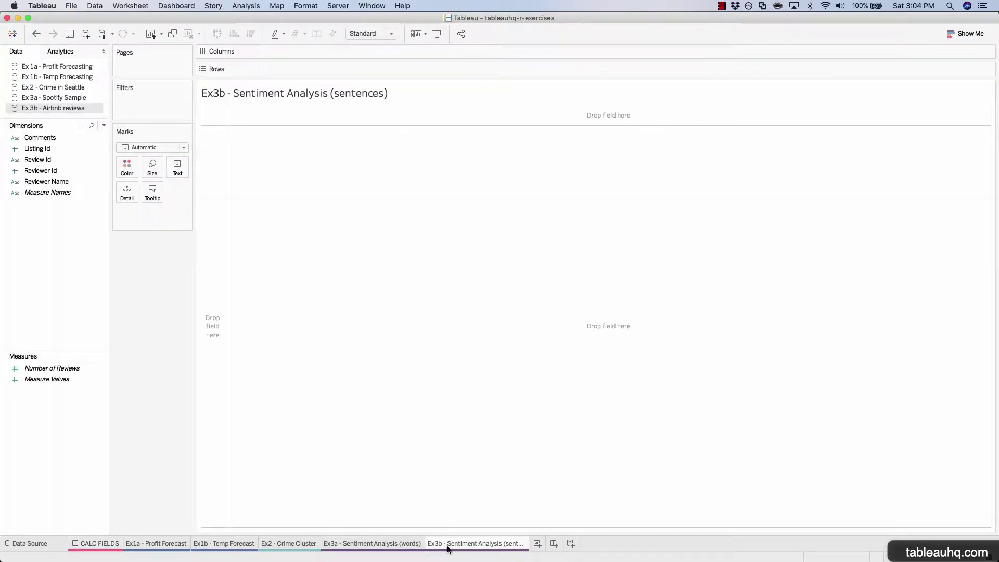
left_click(401, 544)
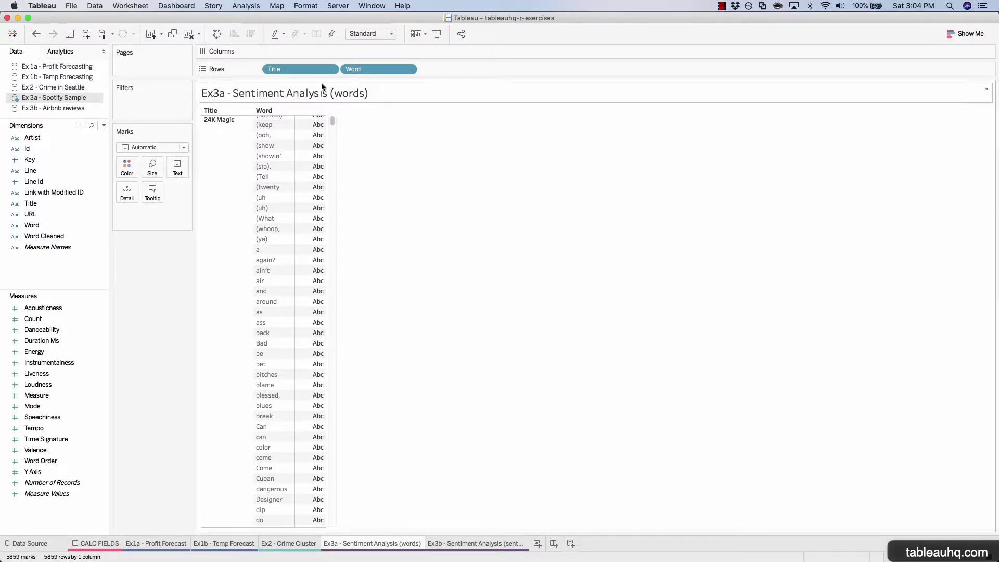
left_click(251, 7)
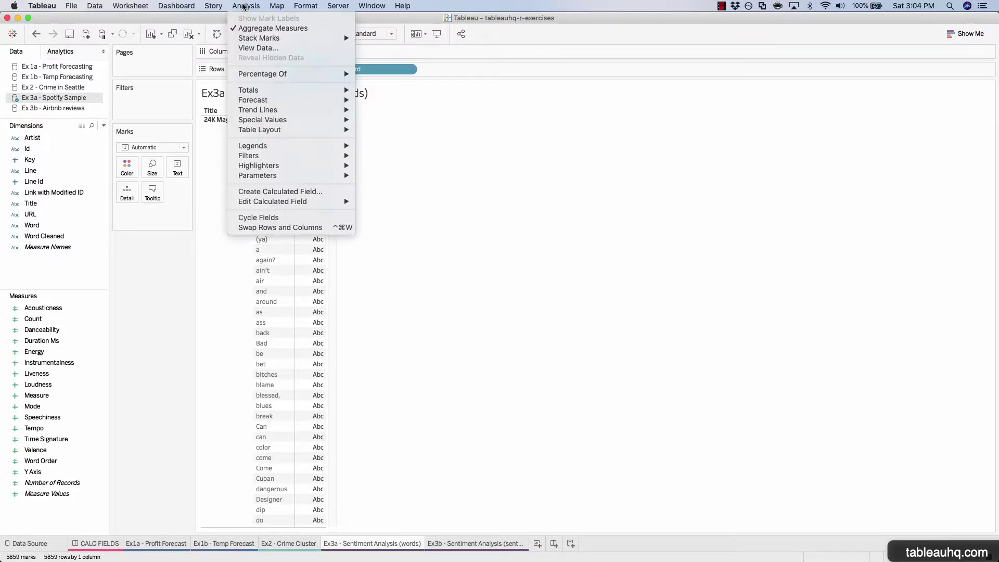
left_click(263, 192)
key("BackSpace")
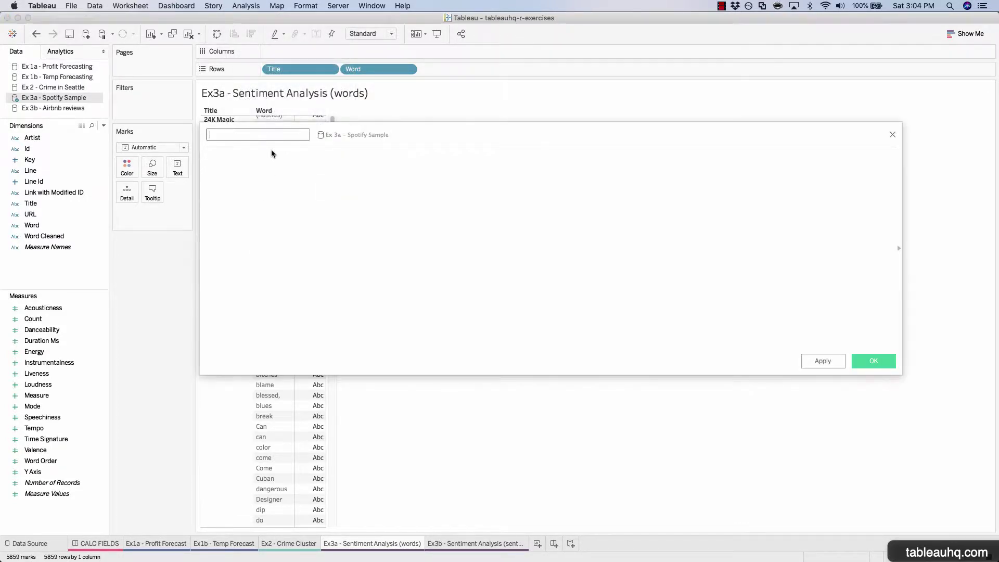
type("Polarity")
key("Tab")
type("WINDOW_SUM(     SCRIPT_REAL(\"     library(tidytext)     library(dplyr)       df <- data.frame(word = .arg1) %>%         left_join(get_sentiments('afinn'),                   by='word')       df$score     \",     MIN([Word])     ) )")
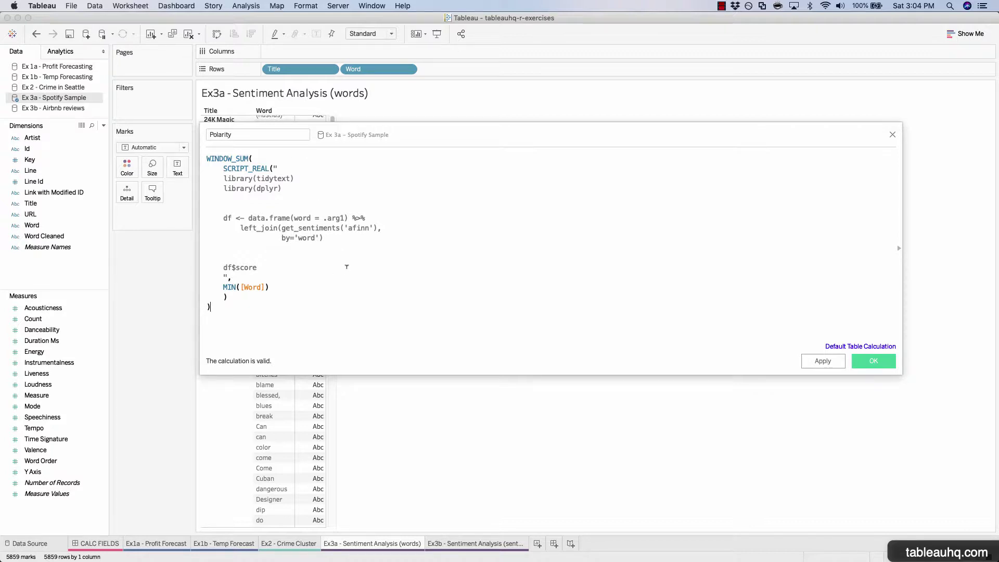
left_click(821, 364)
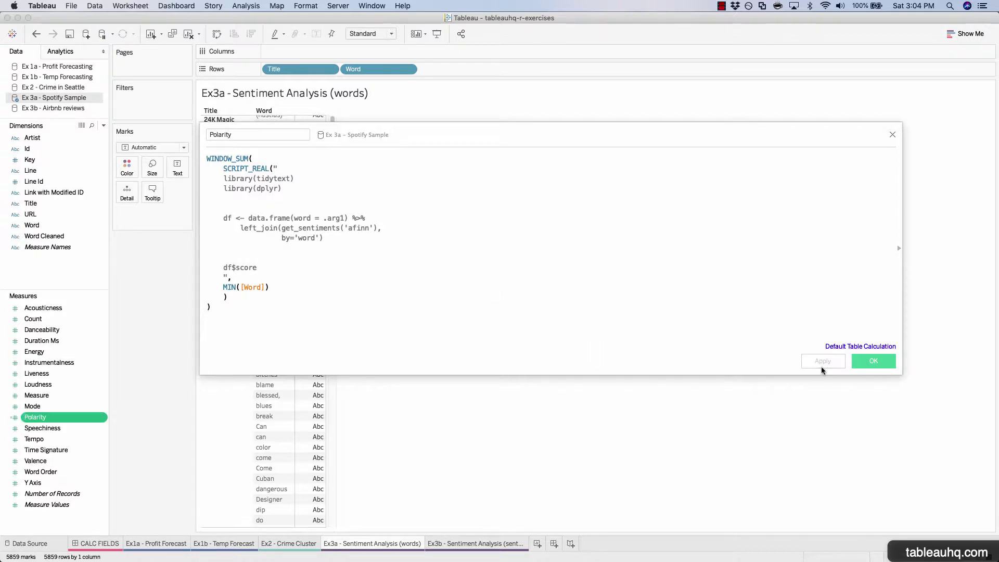
left_click(877, 360)
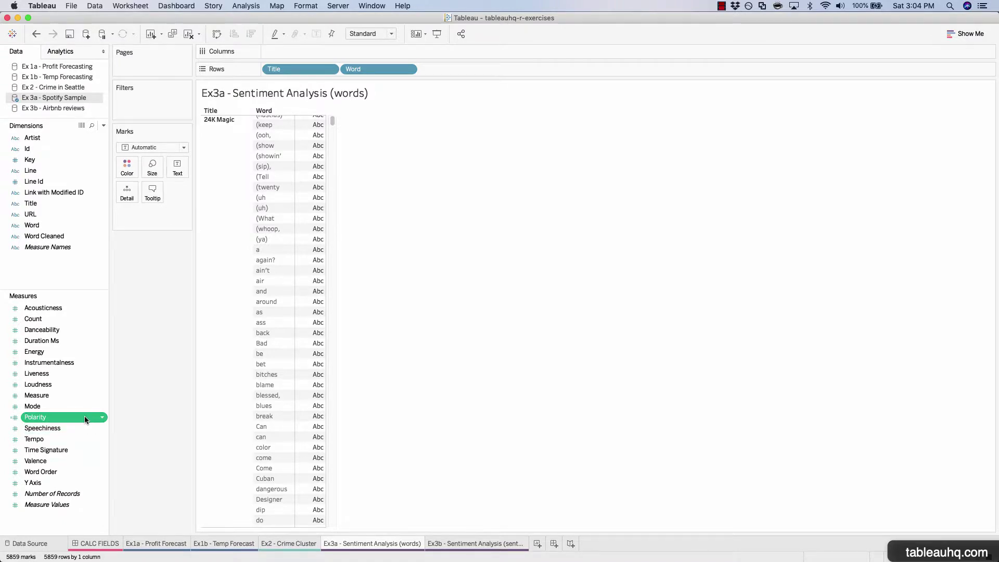
Pause auto updates and place Polarity on Rows after Word.
left_click_drag(84, 416, 185, 285)
left_click(103, 35)
left_click_drag(59, 417, 442, 65)
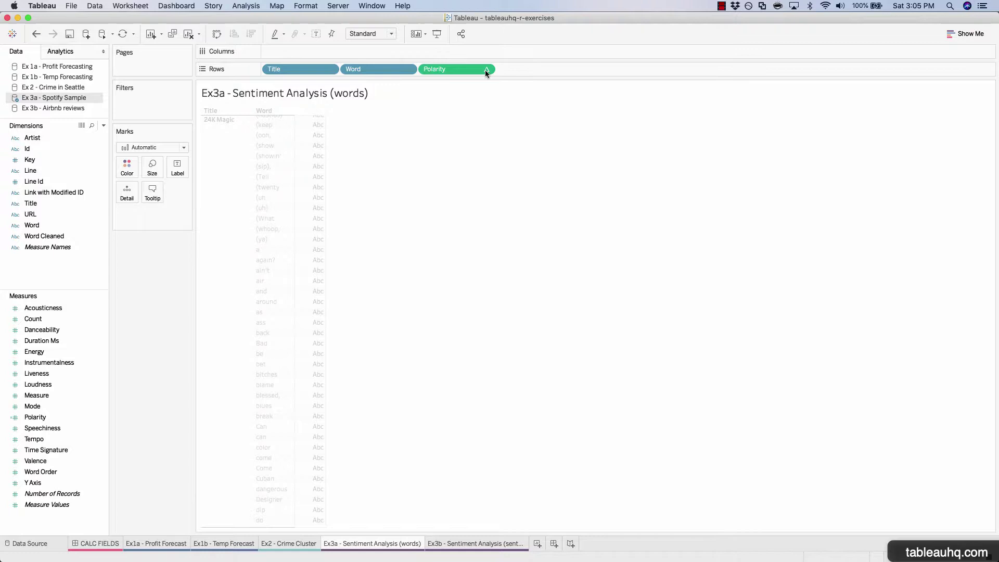
Set the Polarity pill's Compute Using to Word.
right_click(455, 70)
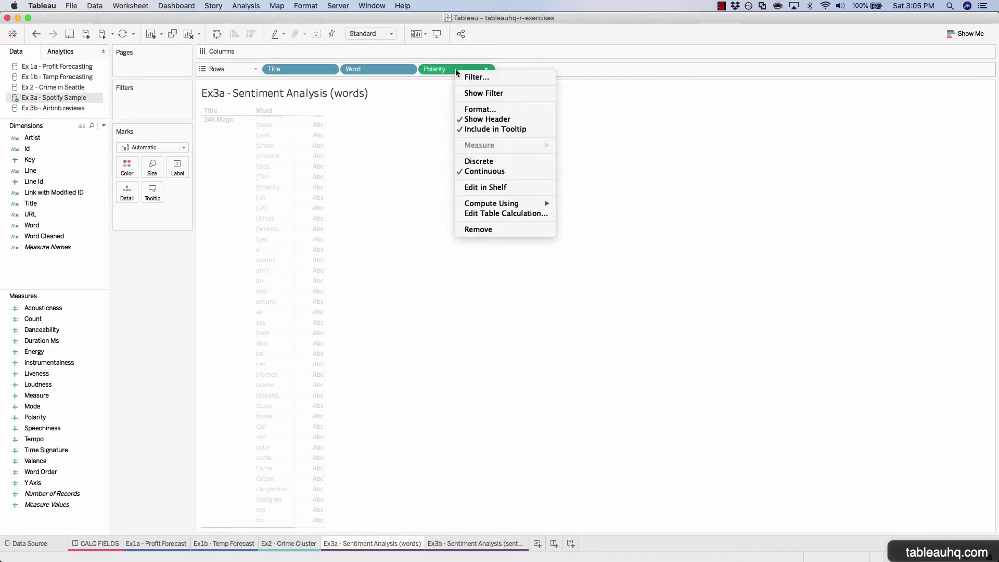
mouse_move(471, 207)
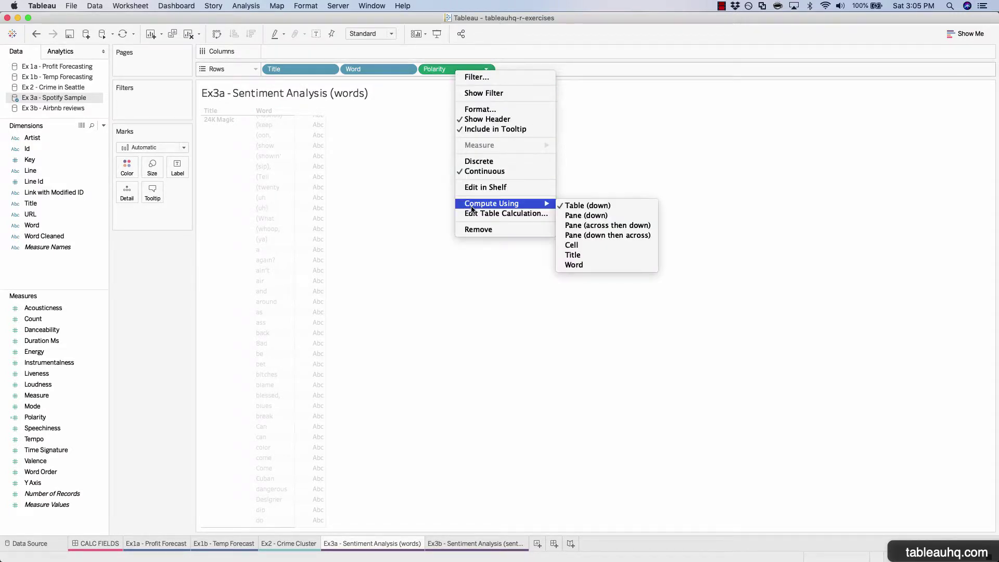
left_click(588, 265)
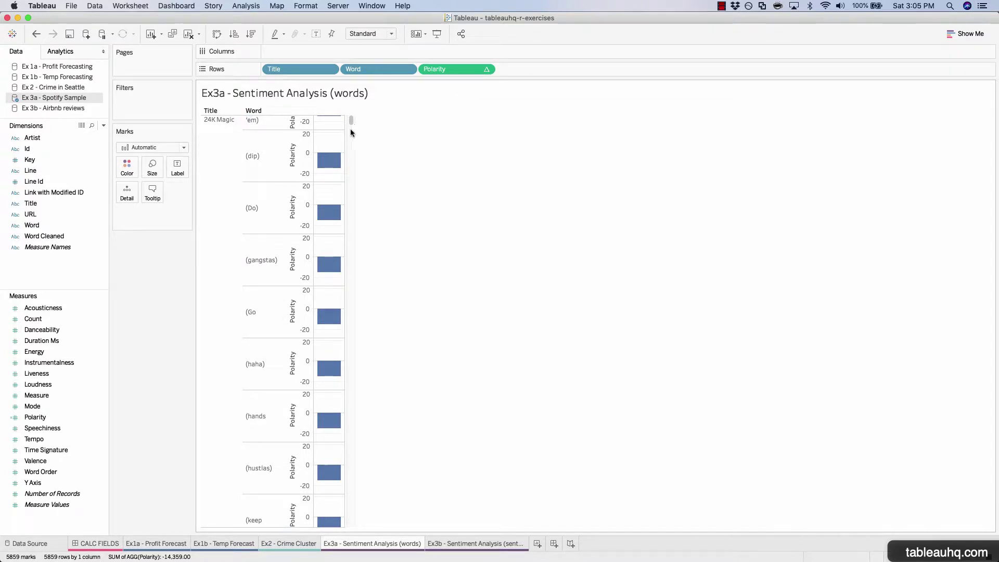
mouse_move(327, 268)
left_click_drag(351, 122, 352, 183)
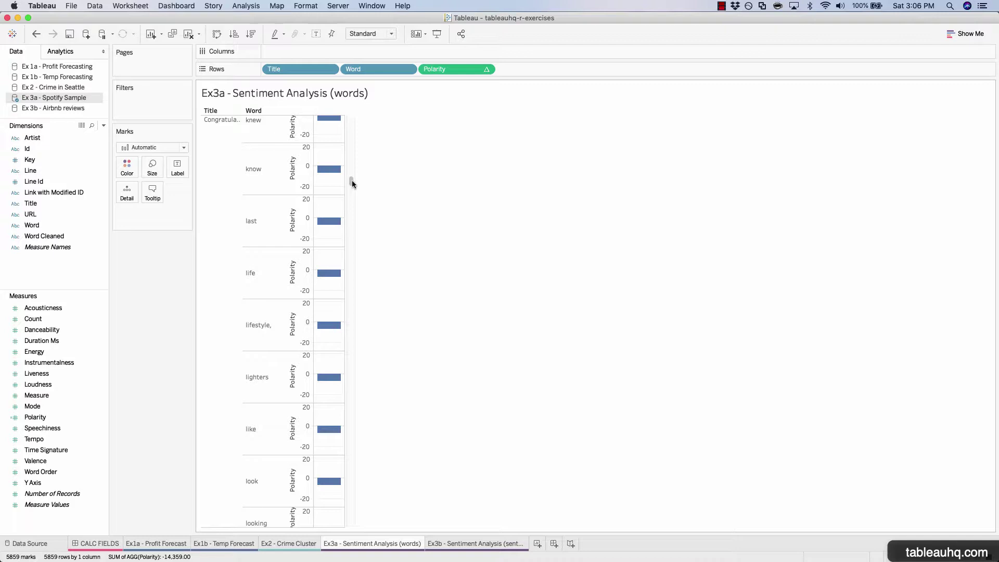
mouse_move(329, 178)
left_click_drag(351, 182, 353, 209)
mouse_move(333, 217)
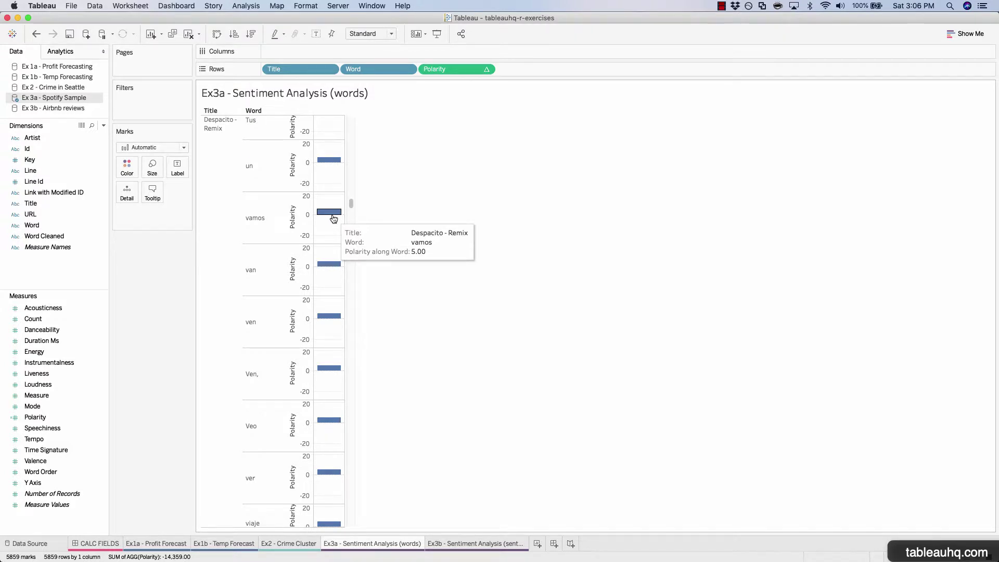
left_click_drag(350, 205, 363, 267)
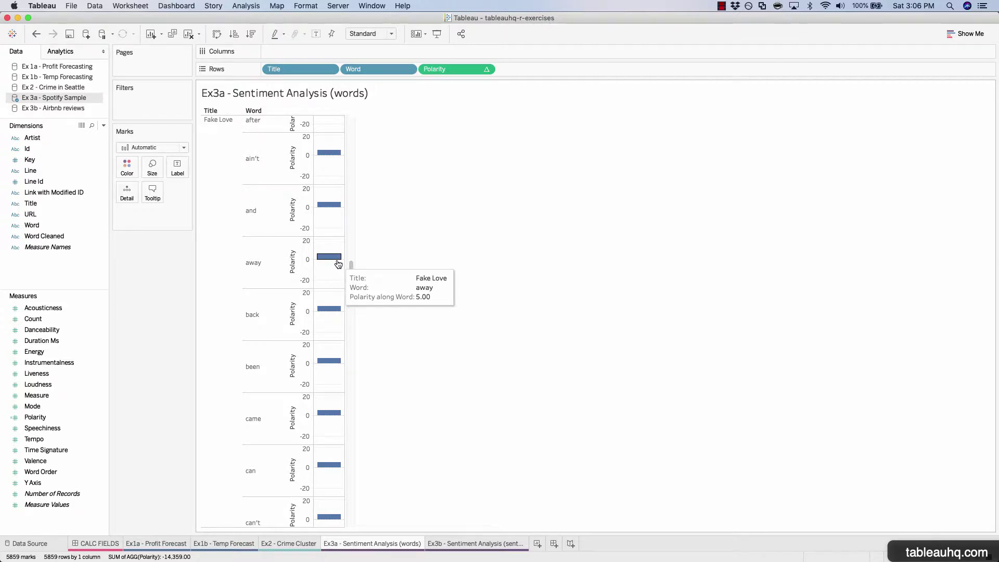
left_click_drag(350, 268, 355, 317)
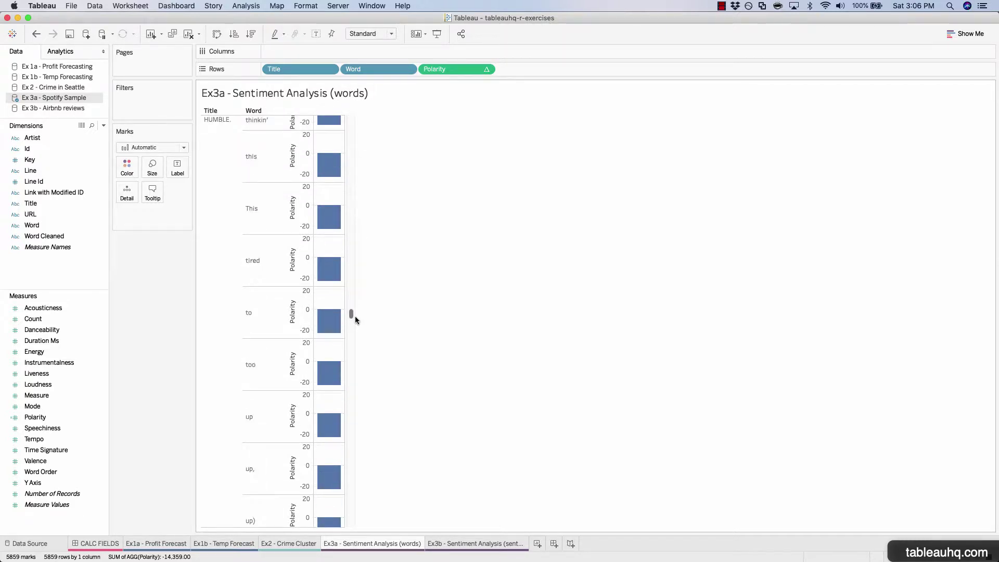
mouse_move(329, 282)
left_click_drag(352, 316, 363, 430)
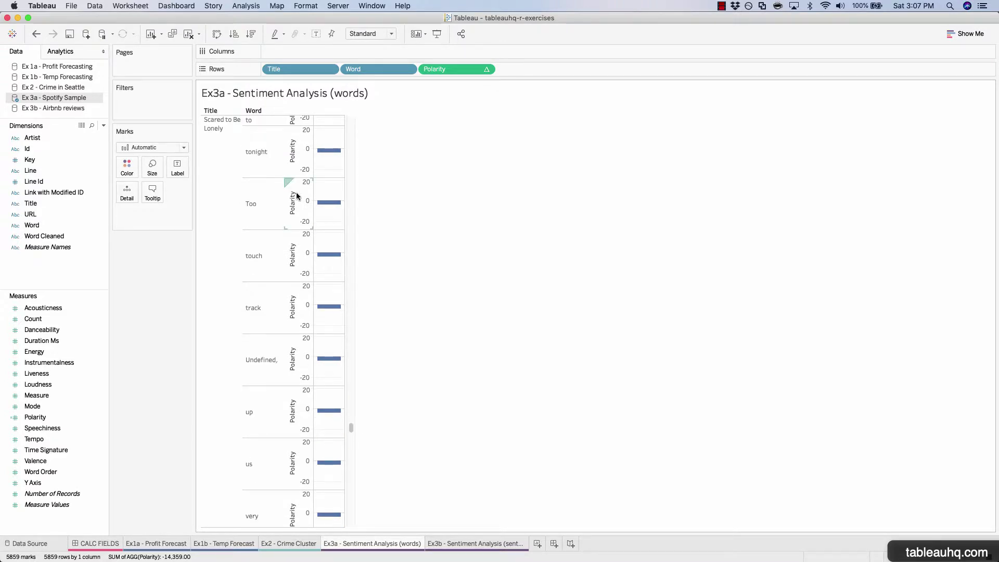
Move Title and Word from Rows to Detail with Word first, and switch the mark type to Circle.
left_click(103, 34)
left_click_drag(275, 67, 125, 208)
left_click_drag(294, 73, 122, 200)
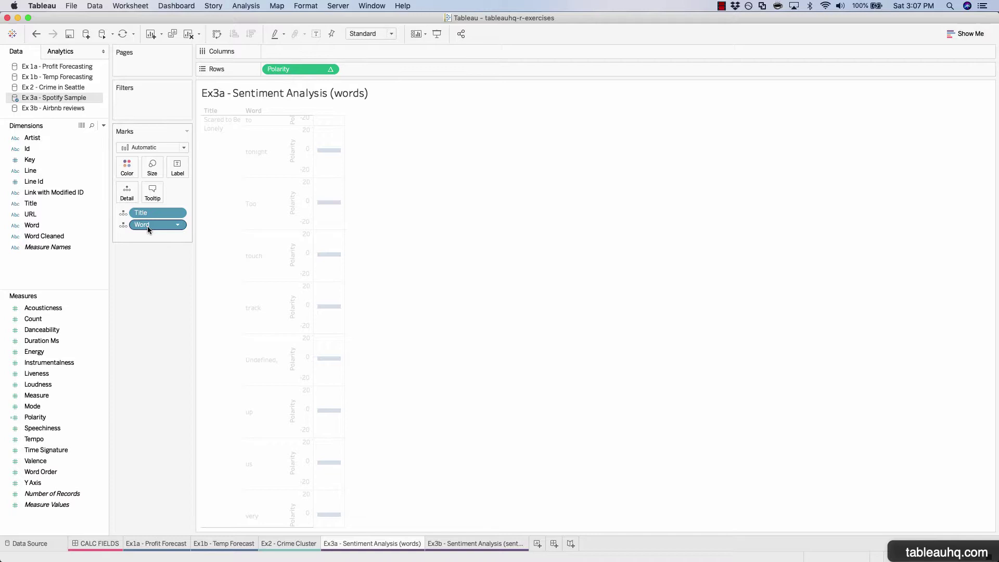
left_click_drag(148, 214, 154, 238)
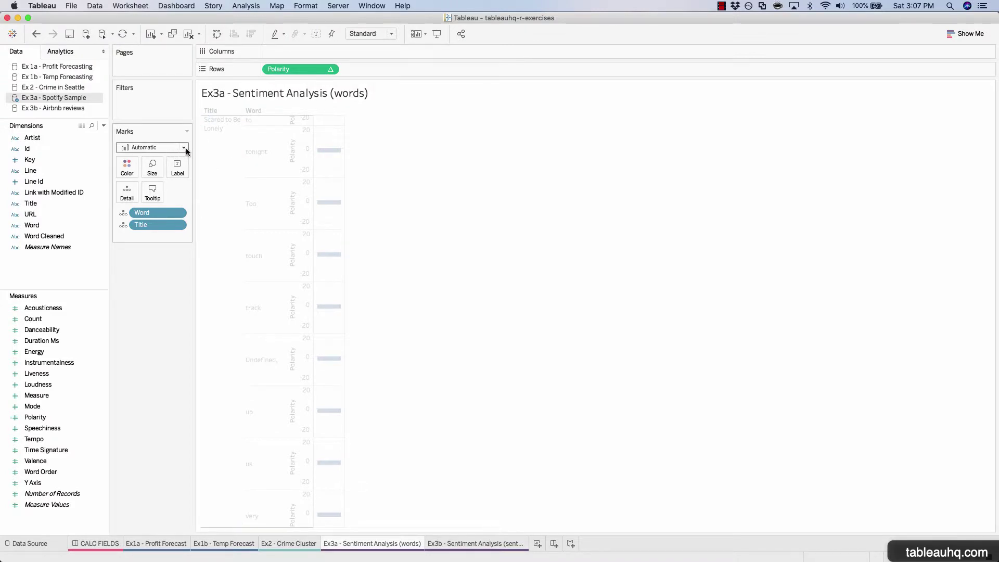
left_click(149, 149)
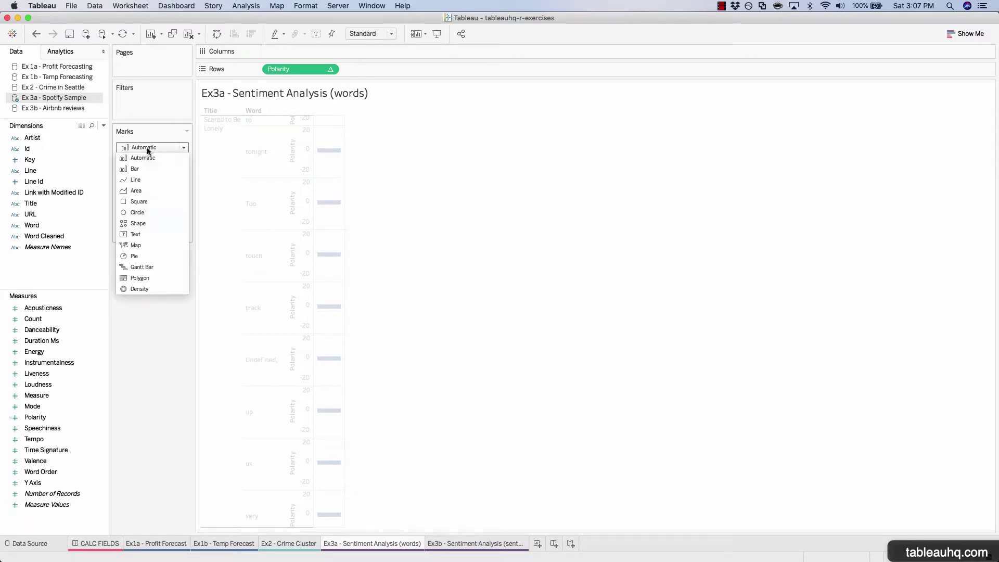
left_click(132, 213)
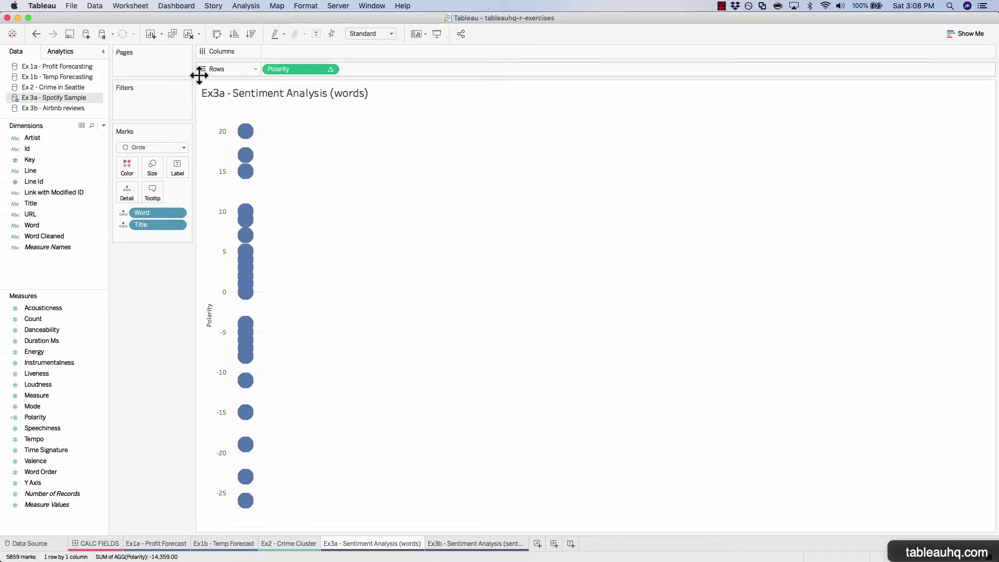
mouse_move(250, 137)
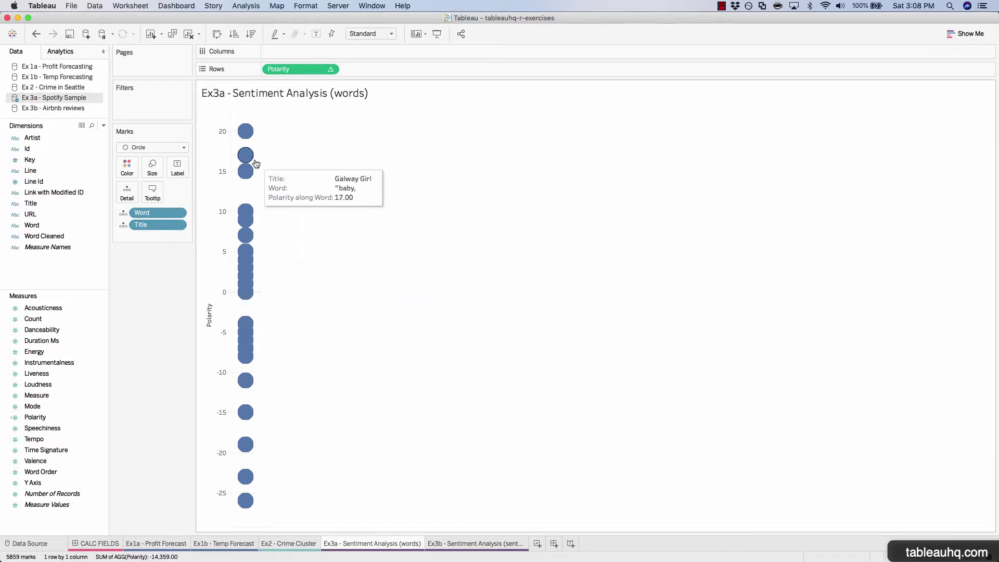
mouse_move(248, 349)
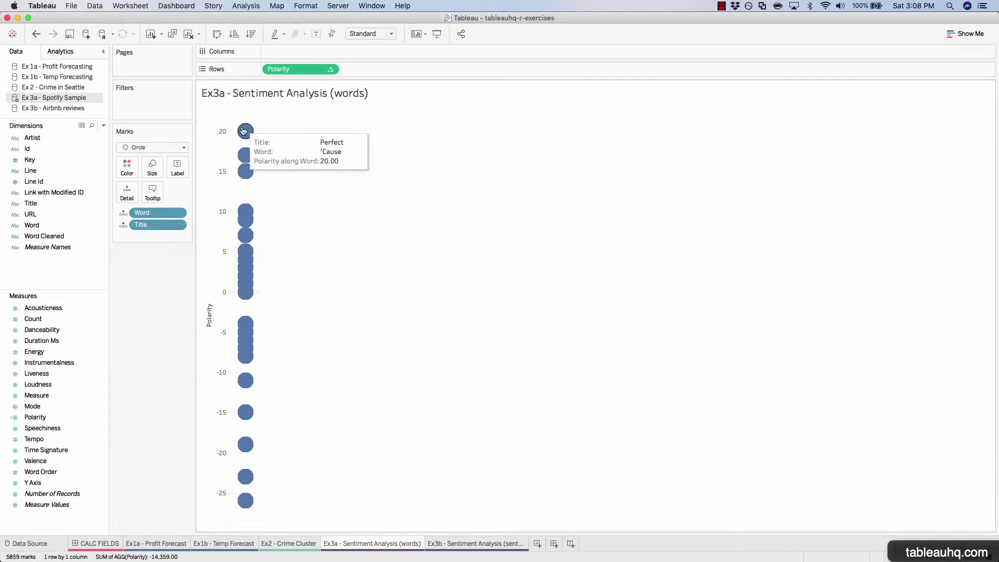
mouse_move(252, 276)
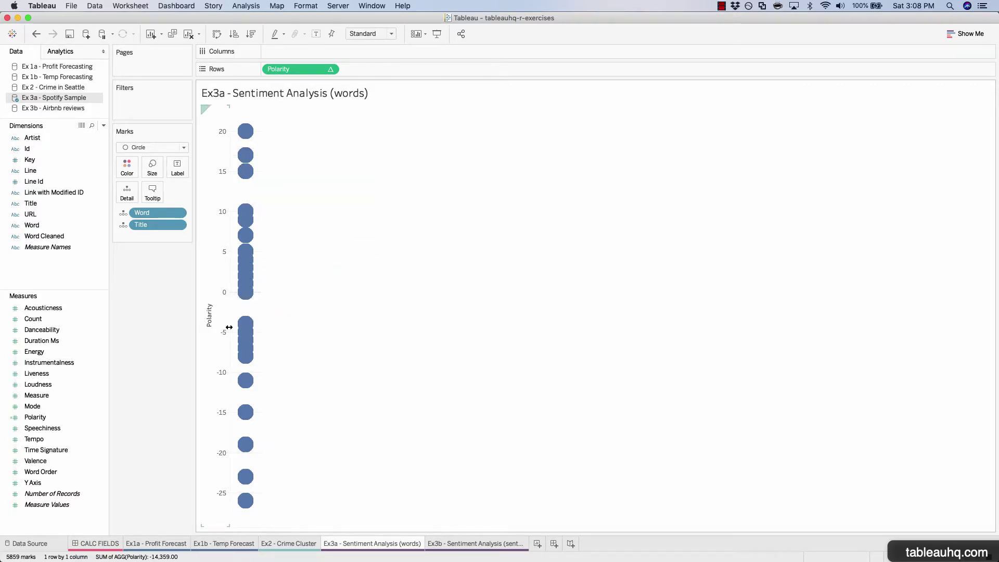
mouse_move(247, 507)
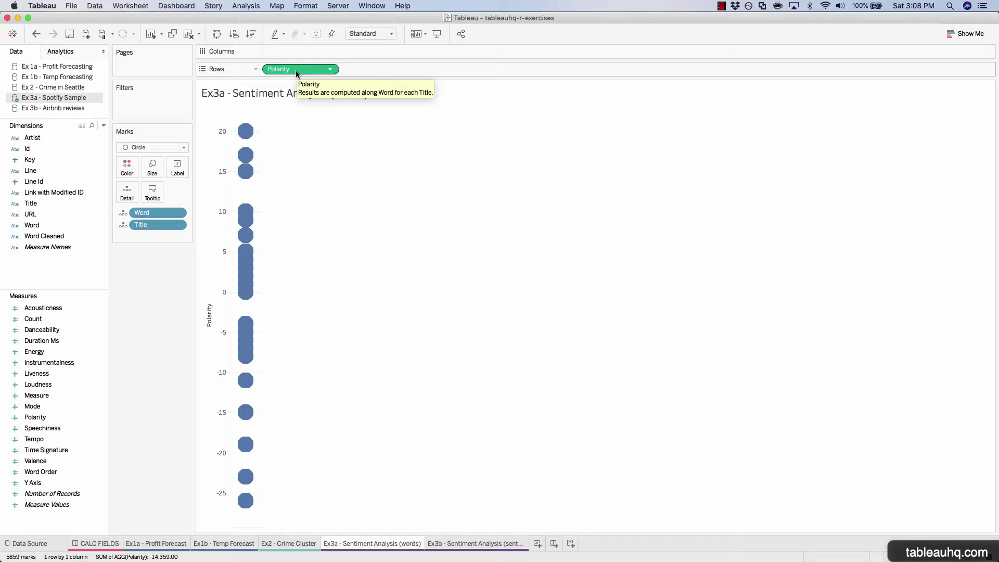
left_click_drag(296, 70, 128, 172)
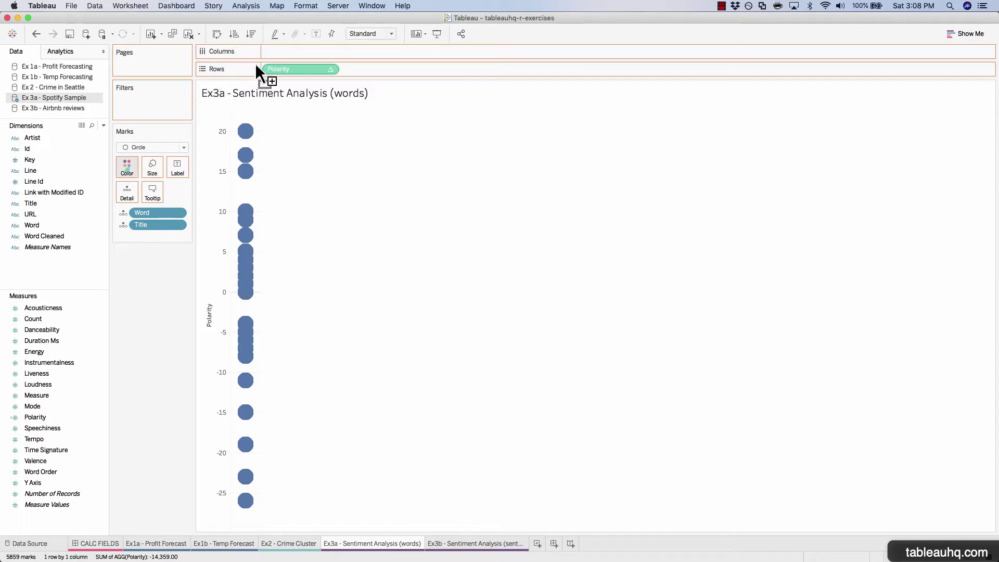
left_click_drag(272, 57, 275, 69)
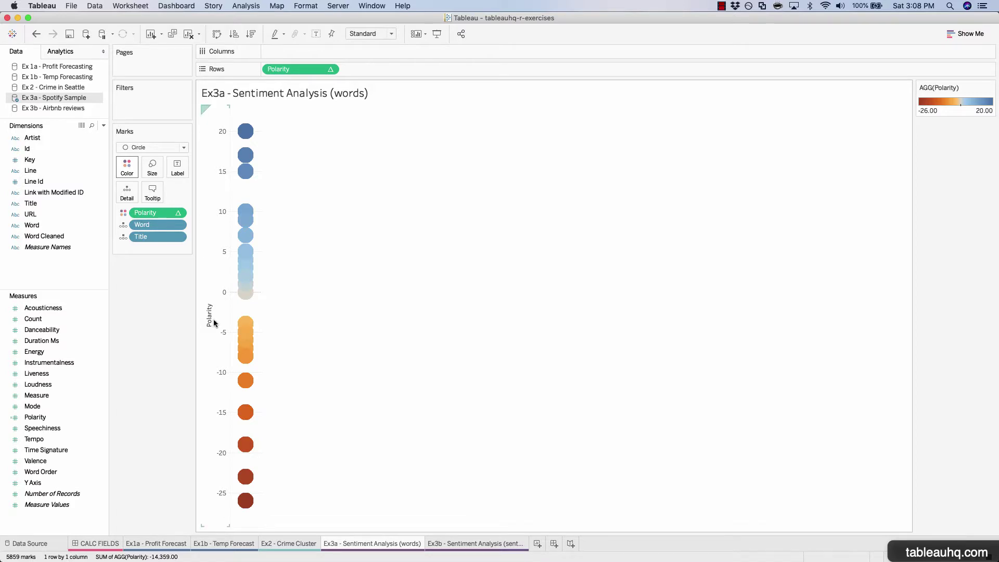
mouse_move(254, 300)
mouse_move(256, 234)
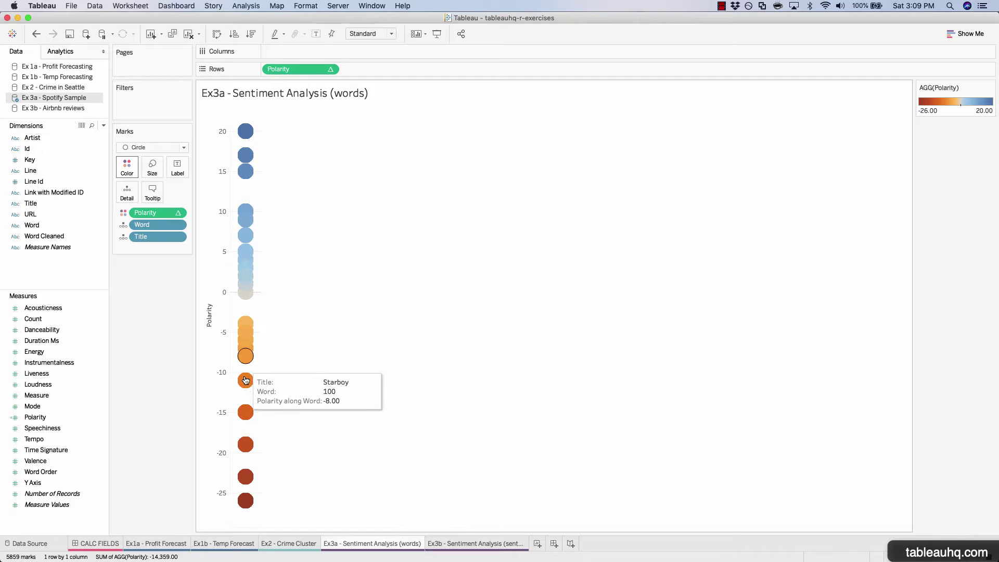
mouse_move(246, 472)
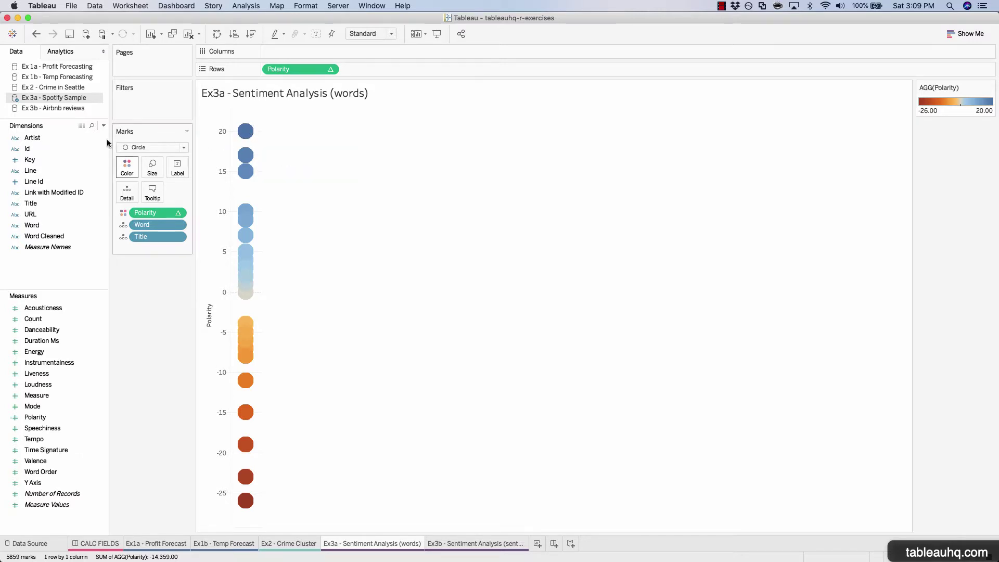
Put Artist on the Tooltip shelf and check several circles' tooltips for title, word, artist and polarity.
left_click(36, 140)
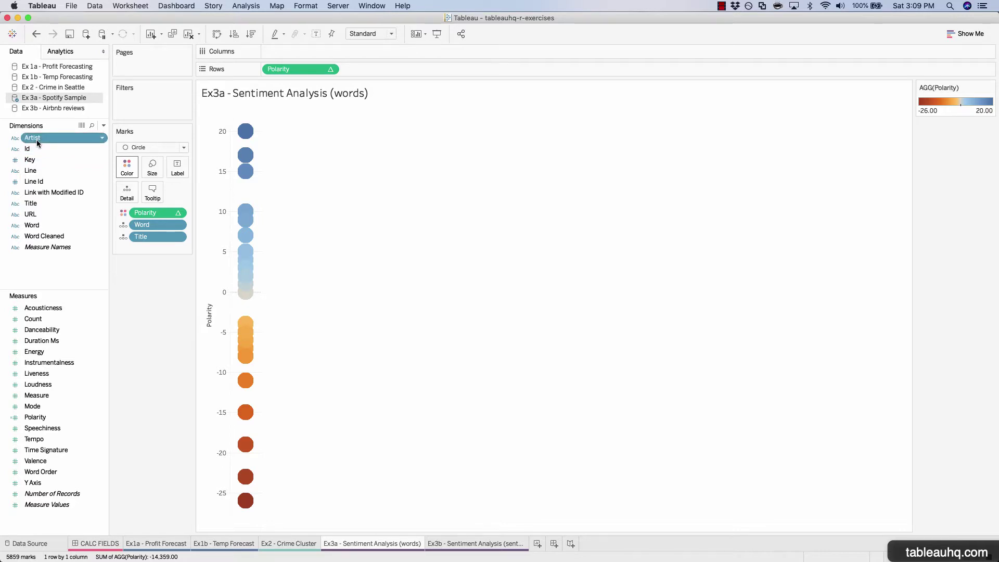
left_click_drag(37, 143, 147, 191)
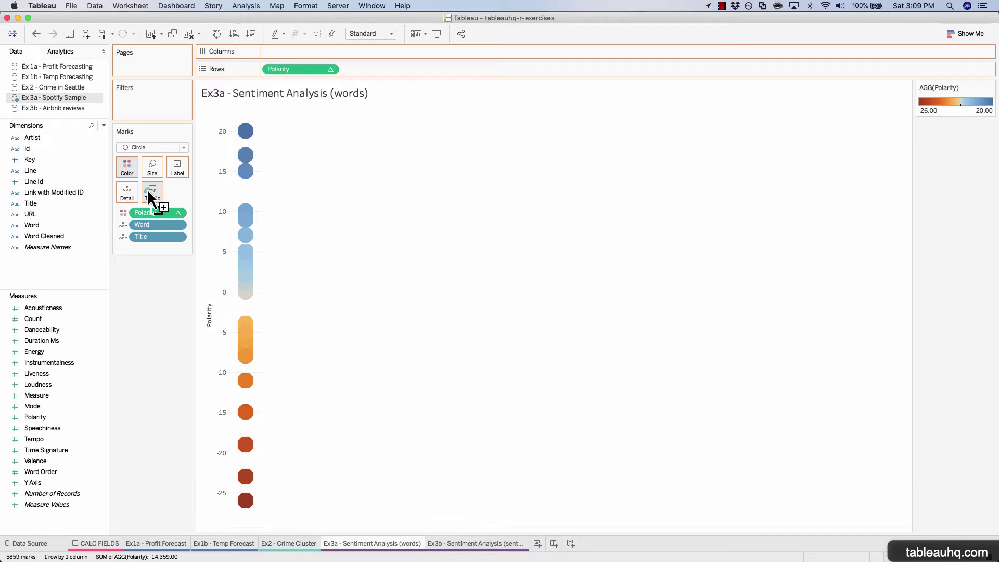
left_click_drag(147, 192, 147, 193)
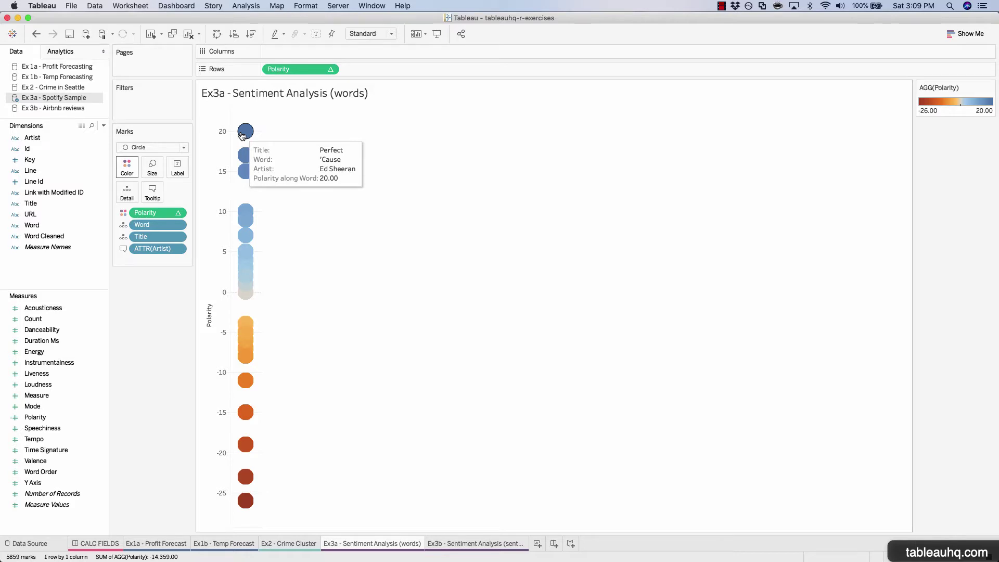
mouse_move(248, 161)
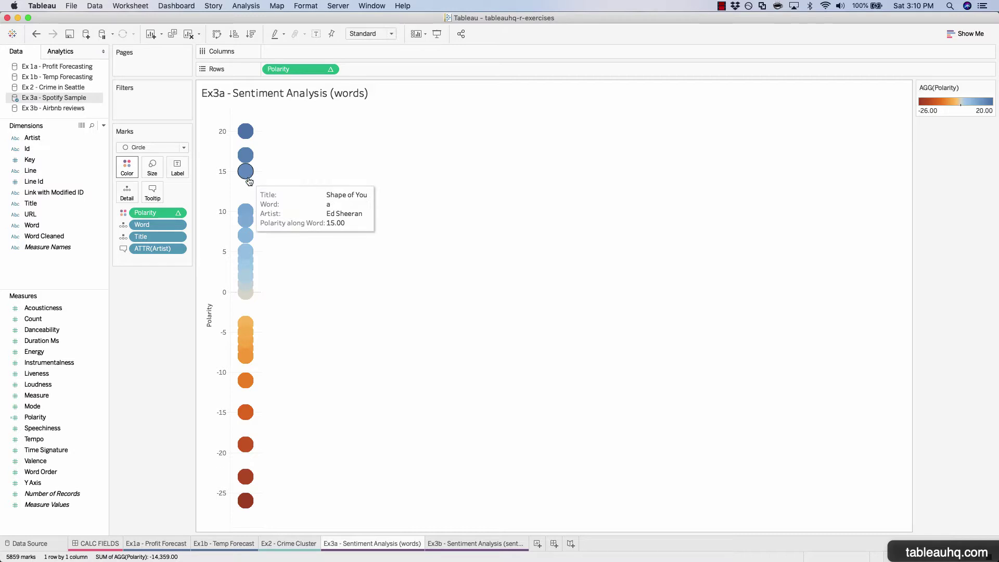
mouse_move(250, 502)
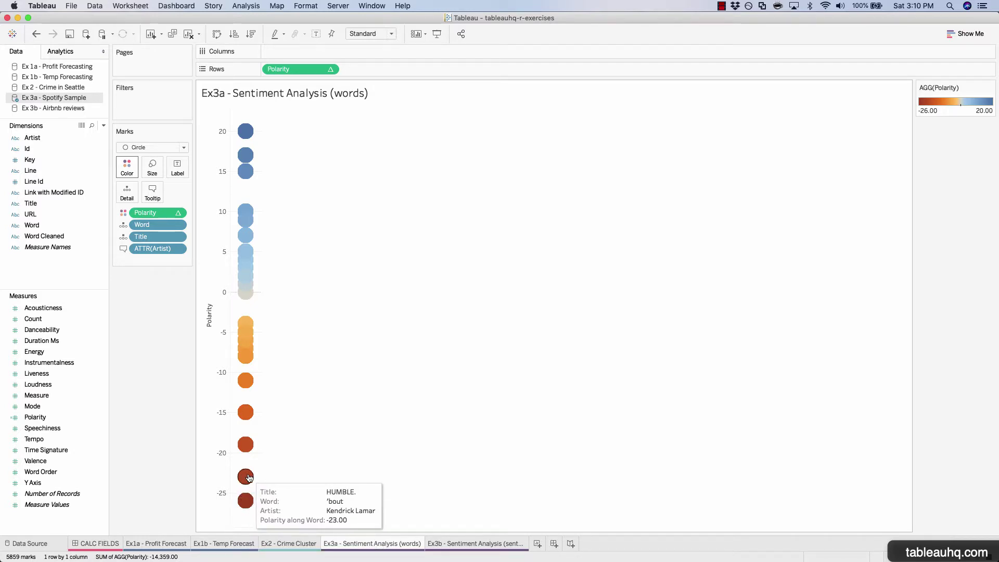
mouse_move(245, 444)
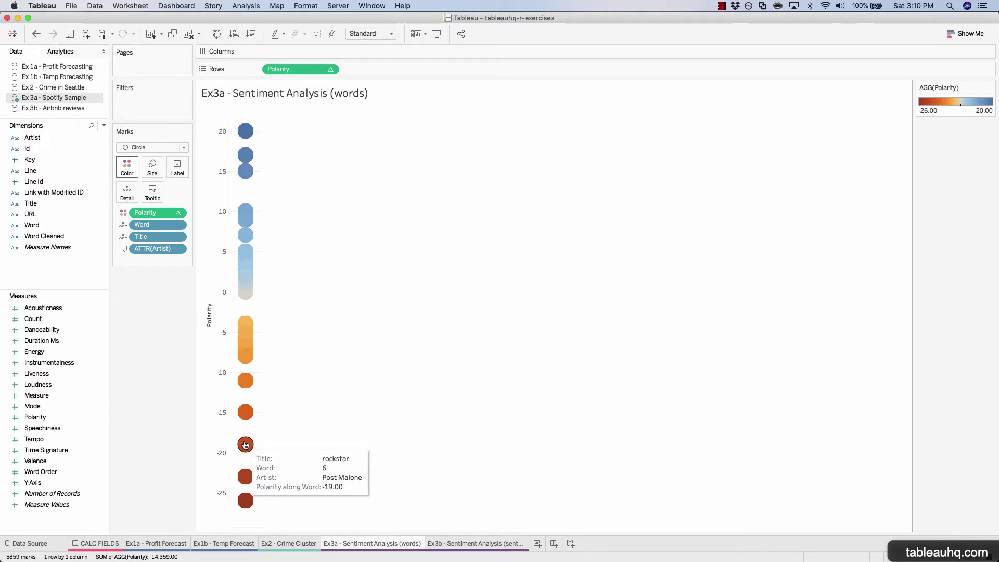
mouse_move(247, 412)
mouse_move(246, 378)
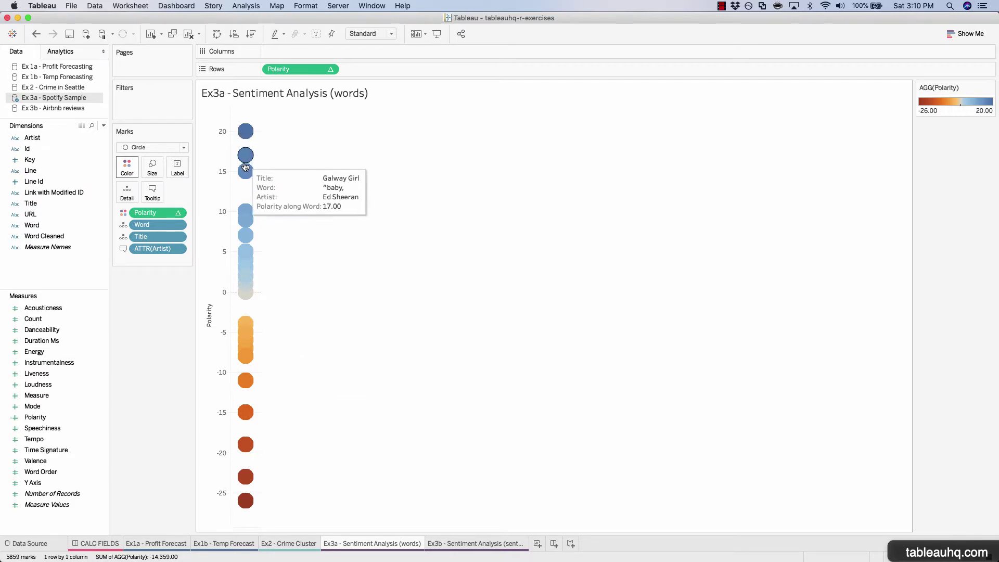
mouse_move(244, 257)
mouse_move(245, 279)
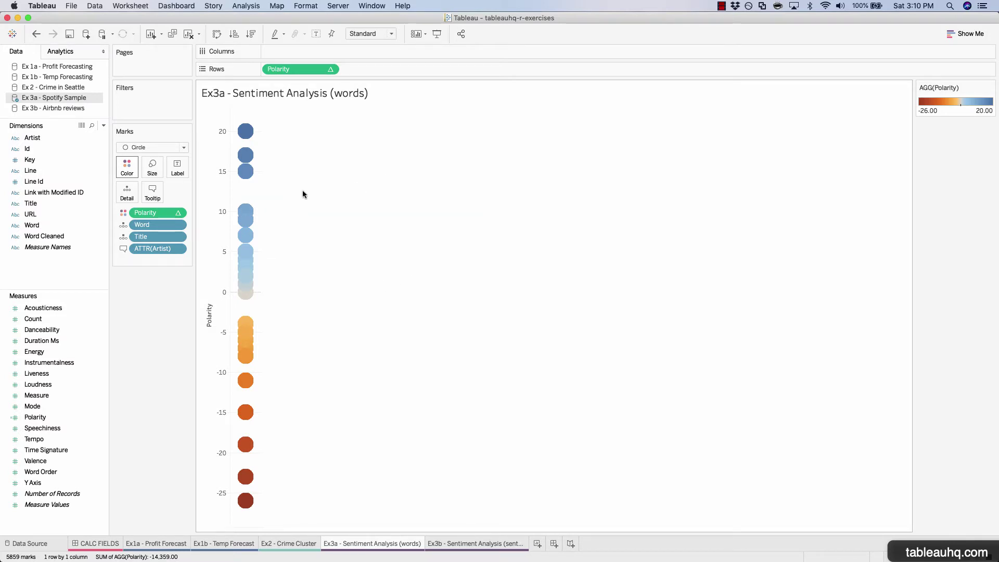
Shrink the polarity circles by moving the Size slider slightly left.
left_click(150, 171)
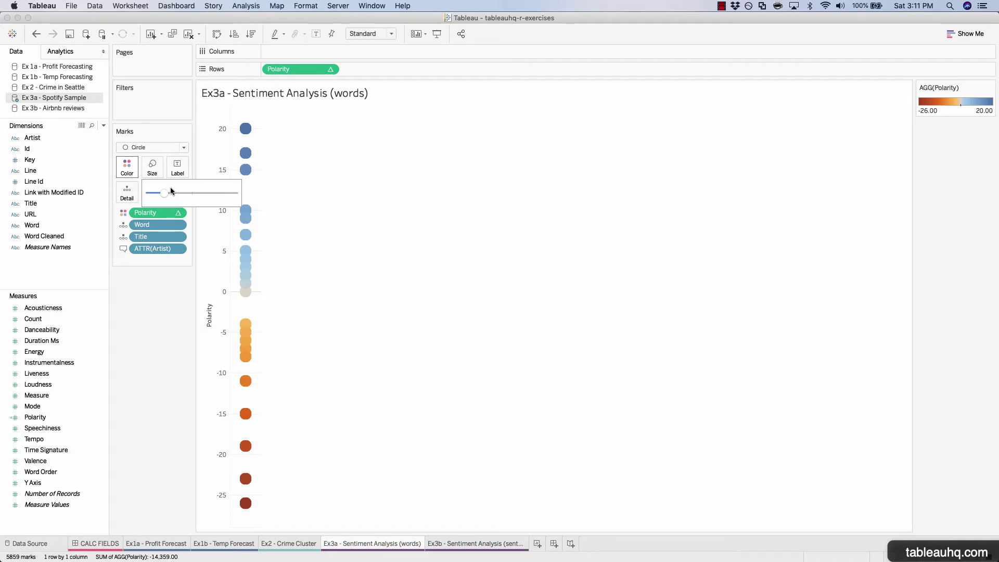
left_click_drag(165, 191, 161, 194)
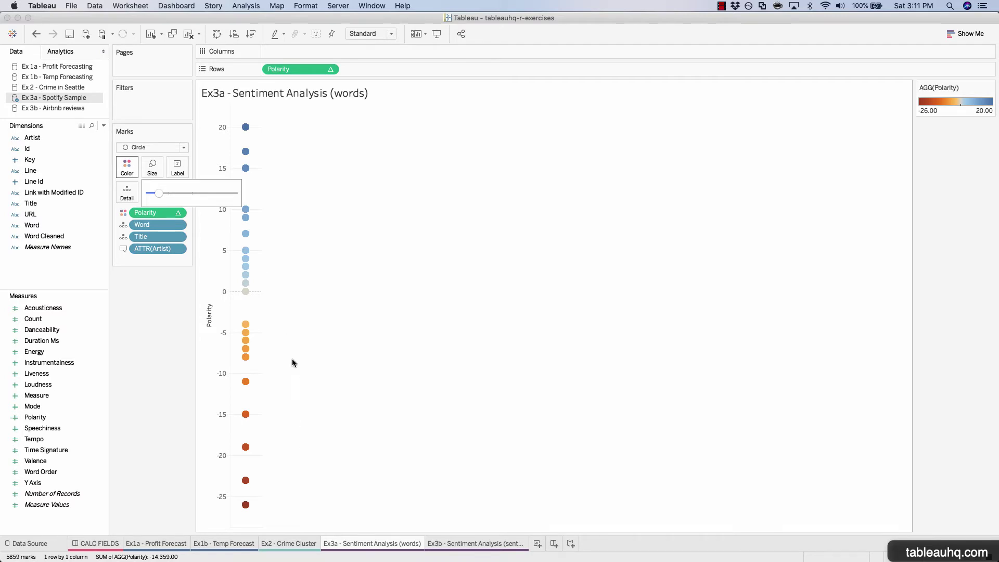
left_click(293, 340)
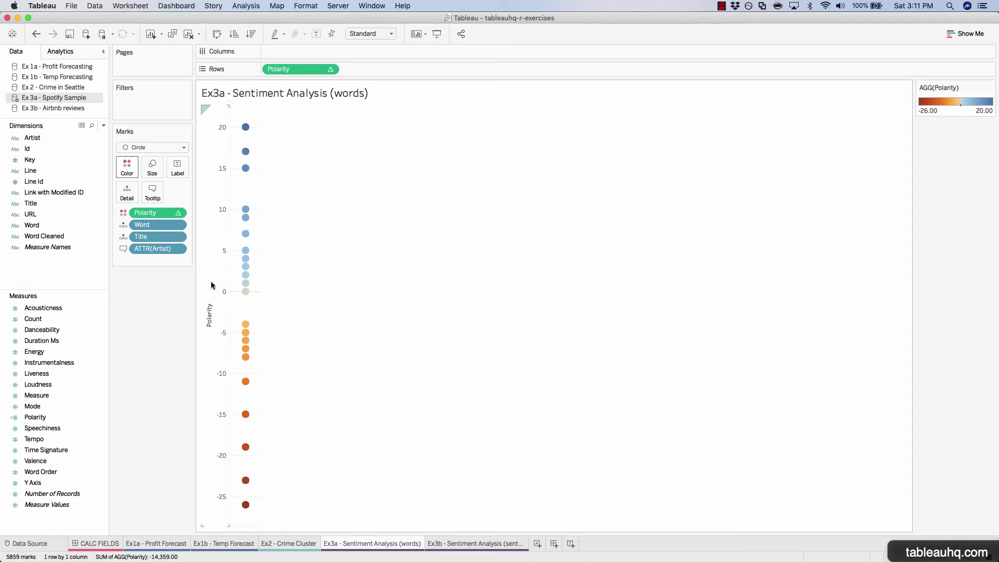
Give the Polarity axis a fixed range starting at -30 and ending at 30.
right_click(217, 244)
left_click(230, 250)
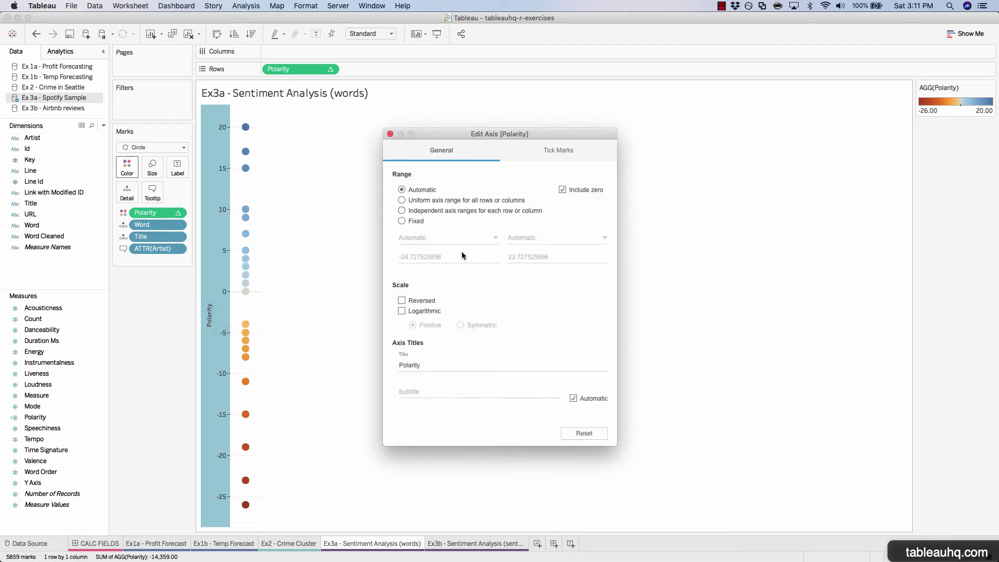
left_click(403, 220)
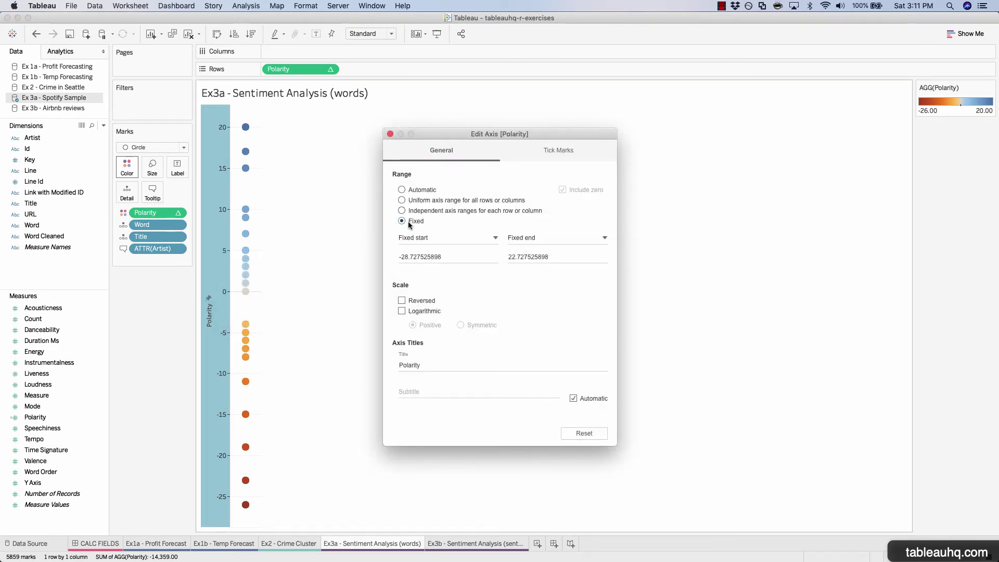
triple_click(406, 256)
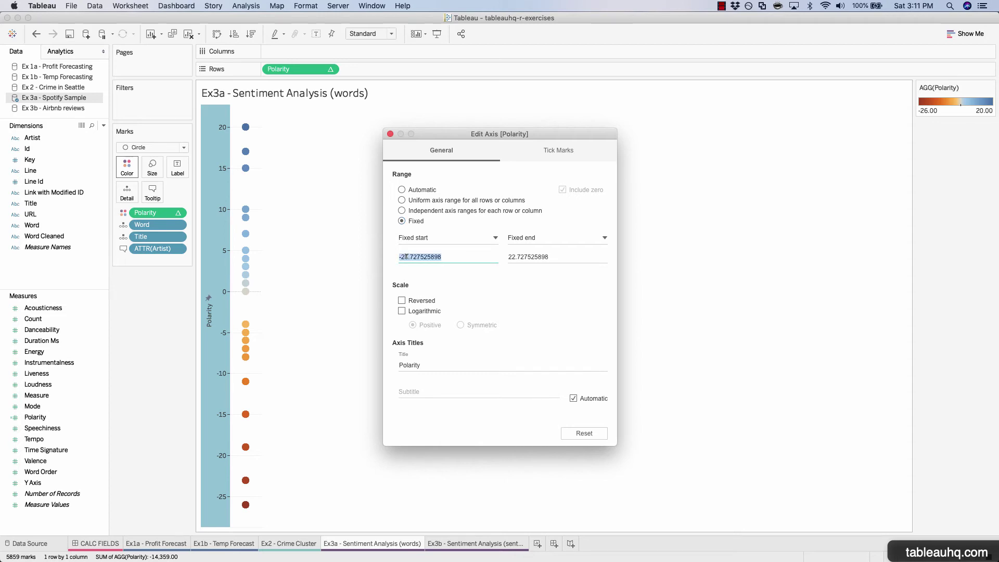
type("-30")
triple_click(528, 257)
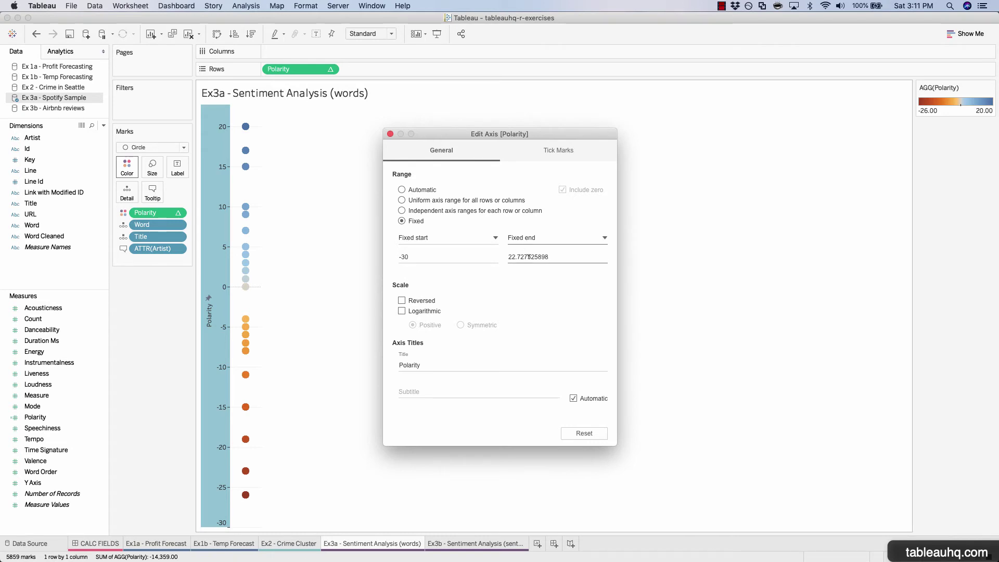
type("30")
left_click(389, 134)
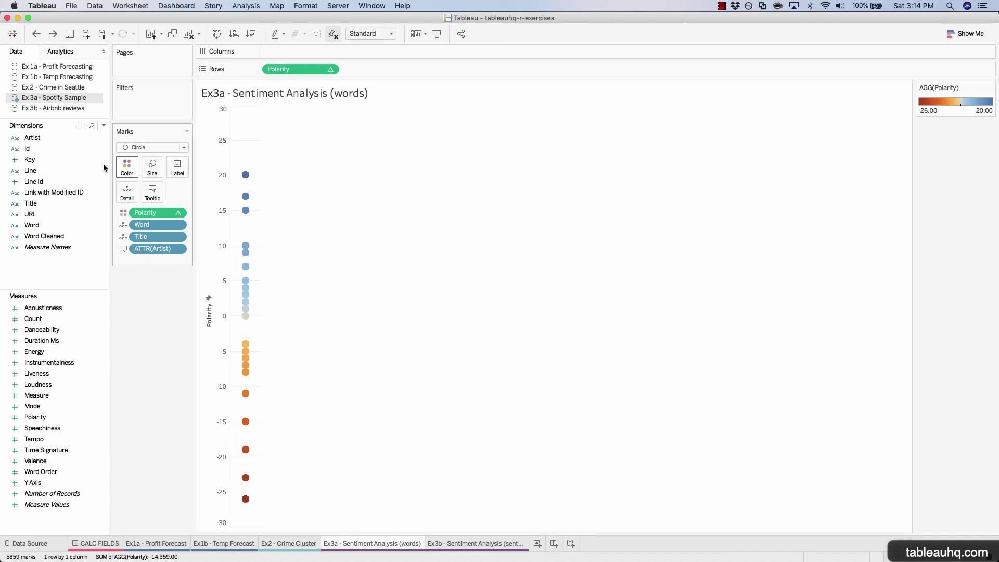
Select the Ex 3b - Airbnb reviews data source in the Data pane.
left_click(61, 109)
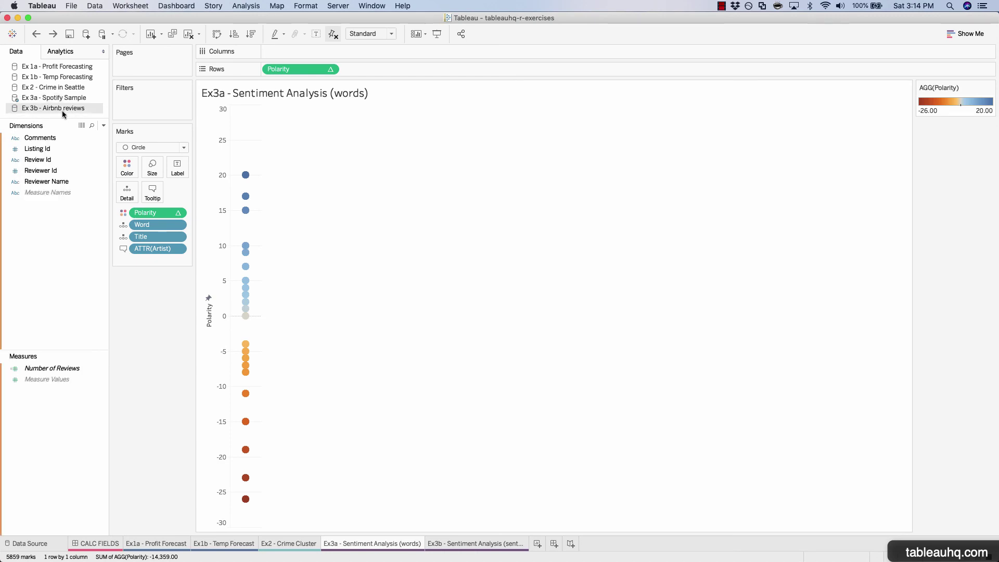